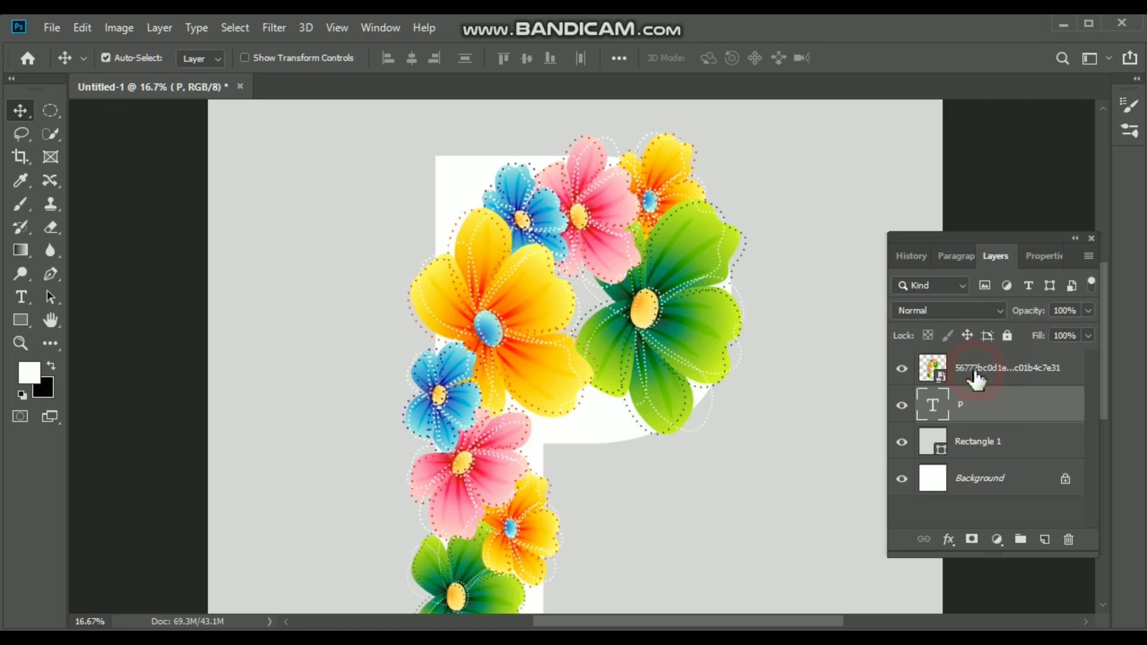
# - Lower the opacity of the flower image layer to 45%
pyautogui.click(978, 377)
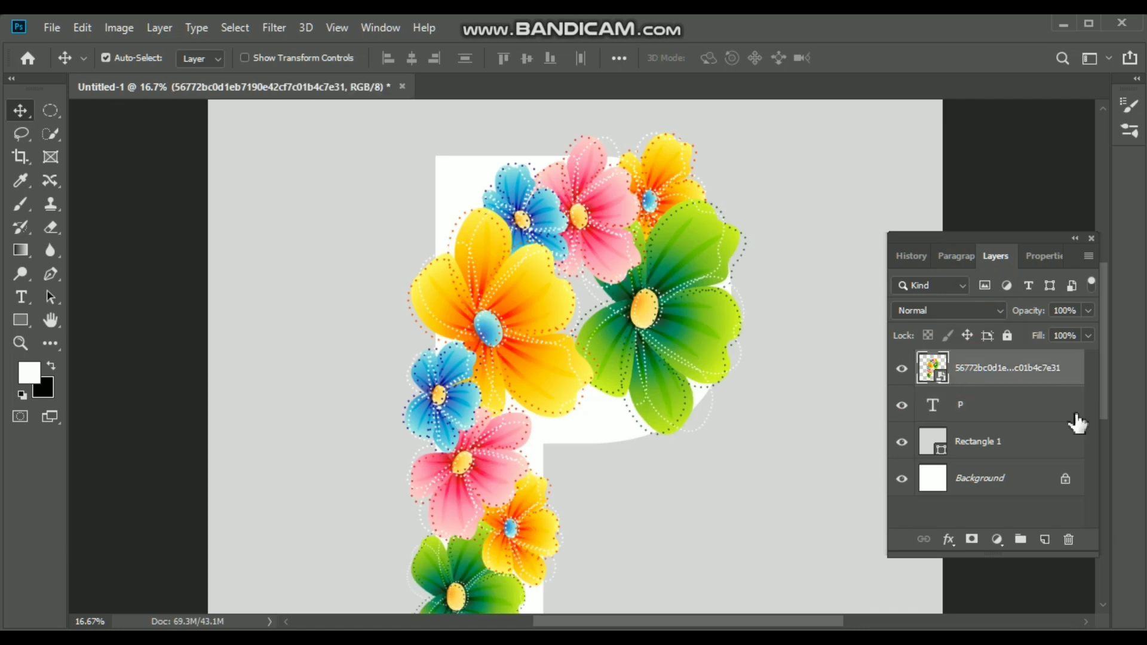
pyautogui.click(1090, 314)
pyautogui.moveTo(1086, 323); pyautogui.dragTo(1041, 326)
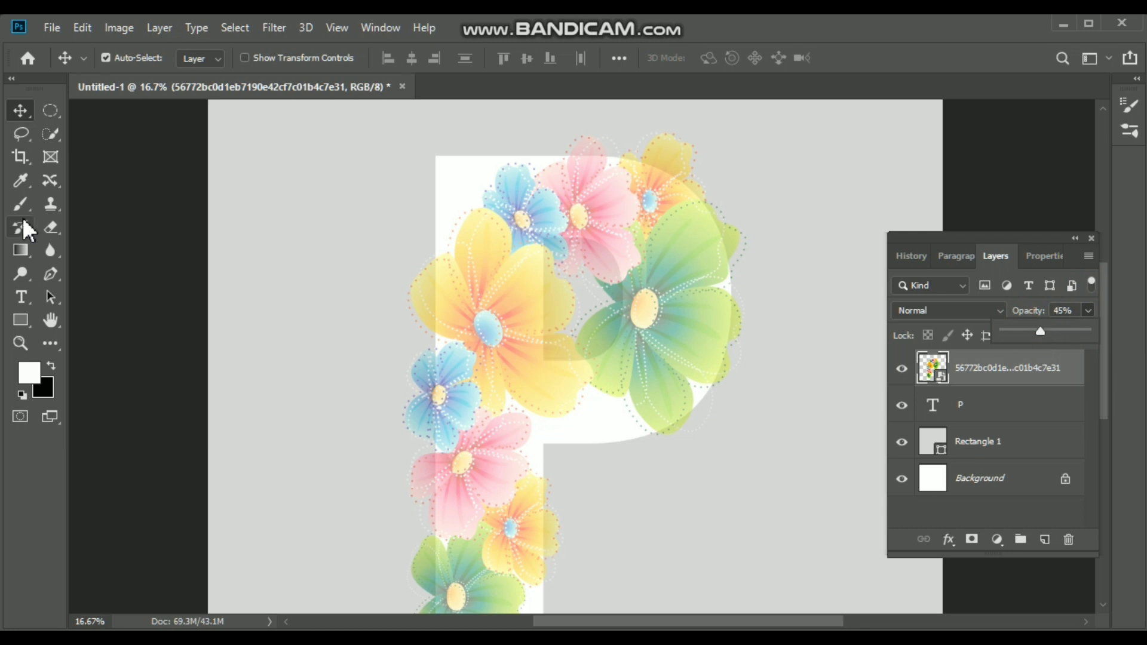
# - Set the Pen tool to Path mode
pyautogui.click(55, 278)
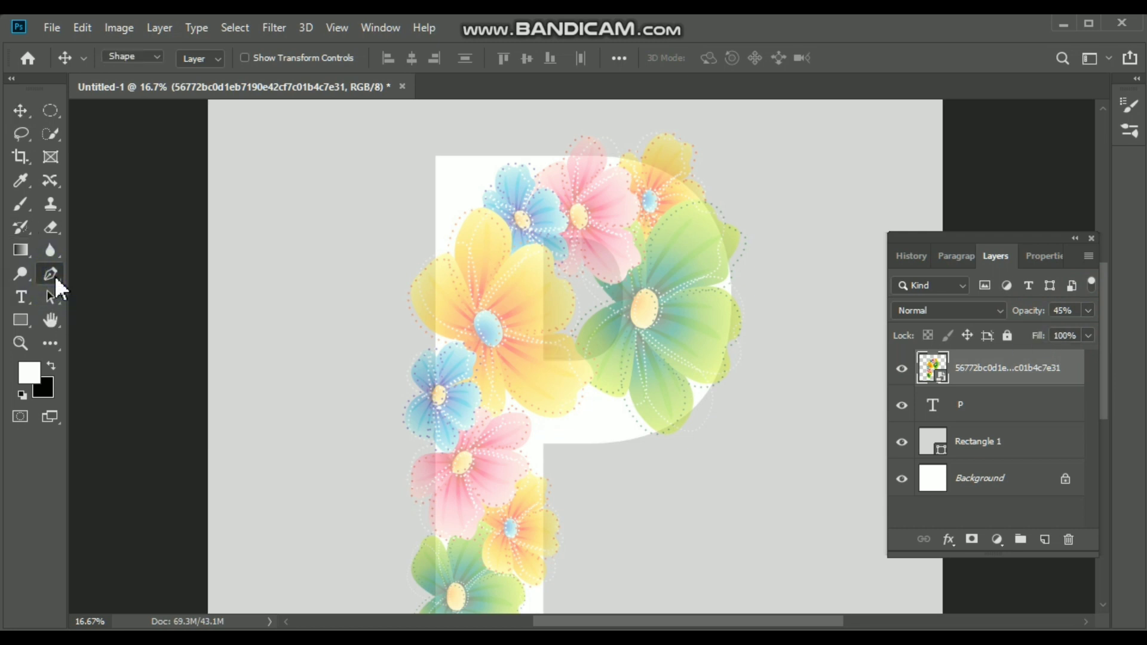
pyautogui.click(119, 281)
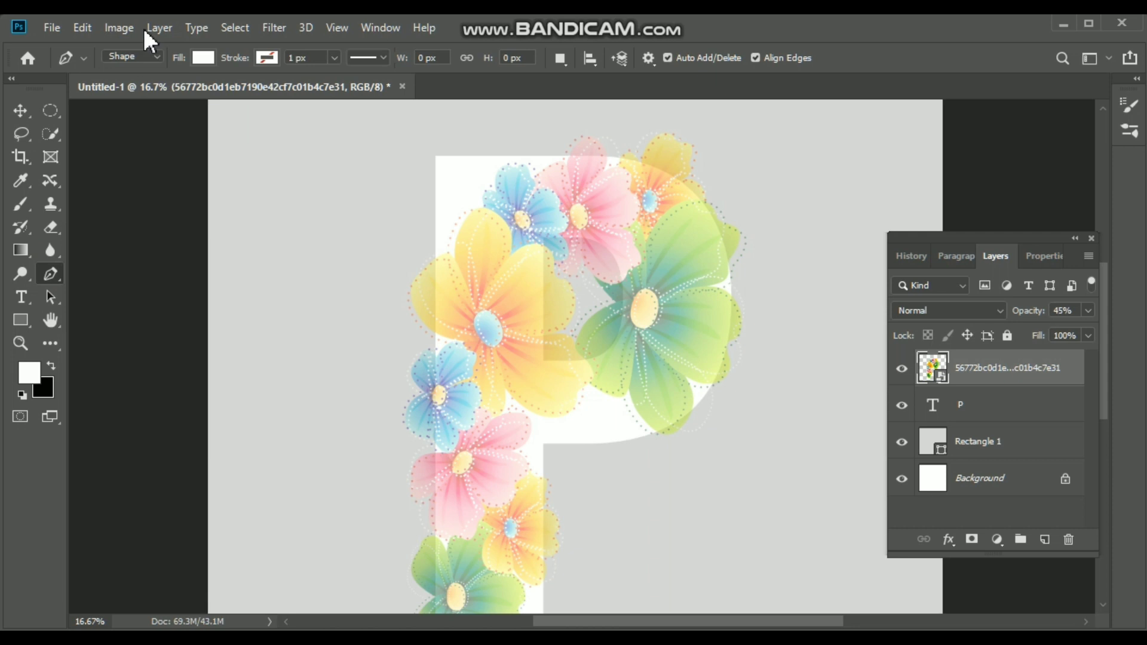
pyautogui.click(152, 57)
pyautogui.click(144, 89)
pyautogui.click(203, 257)
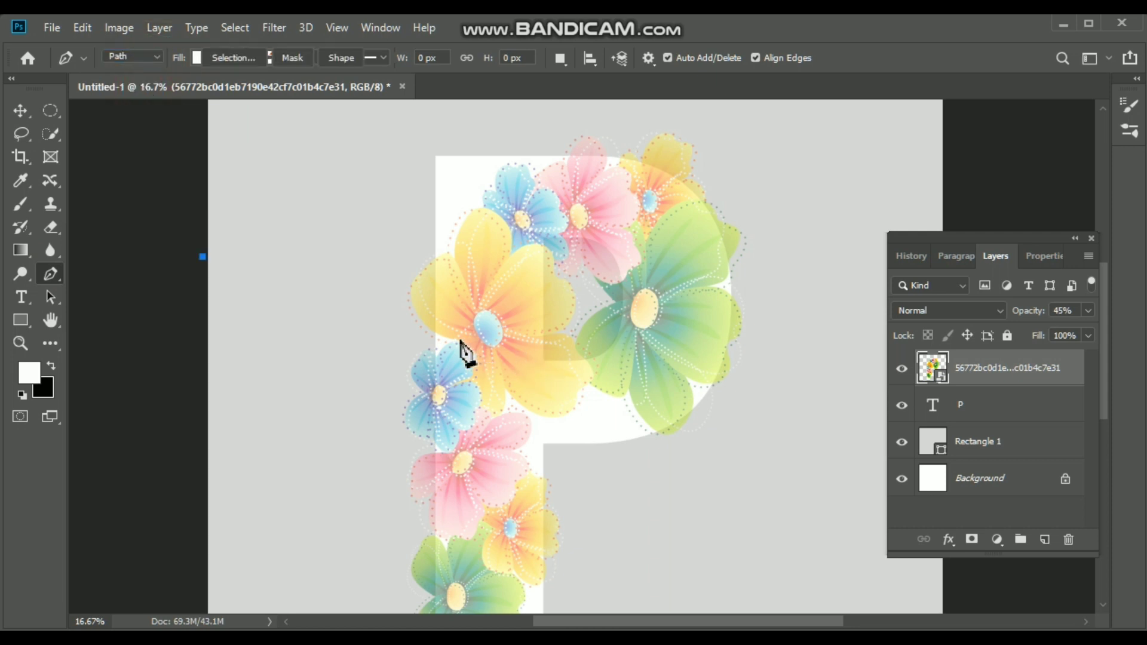
# - Trace a closed path around the large yellow flower's left petal, which extends past the letter P's stem
pyautogui.moveTo(456, 338); pyautogui.dragTo(443, 336)
pyautogui.click(423, 324)
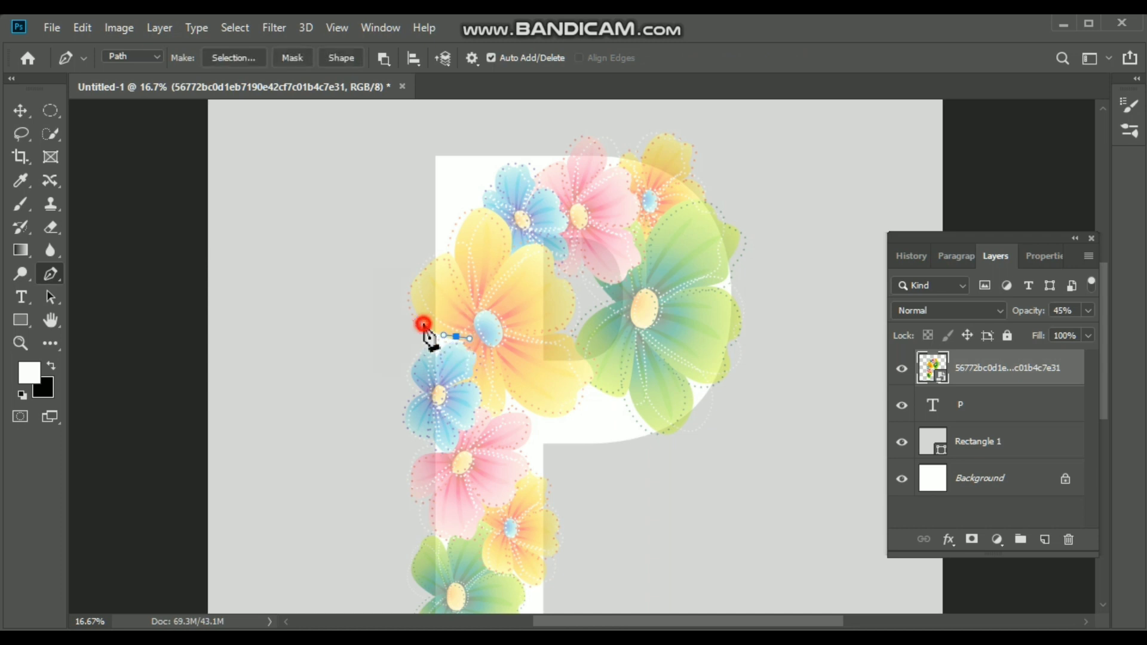
pyautogui.click(413, 295)
pyautogui.moveTo(412, 282)
pyautogui.mouseDown()
pyautogui.moveTo(428, 262)
pyautogui.moveTo(421, 269)
pyautogui.mouseUp()
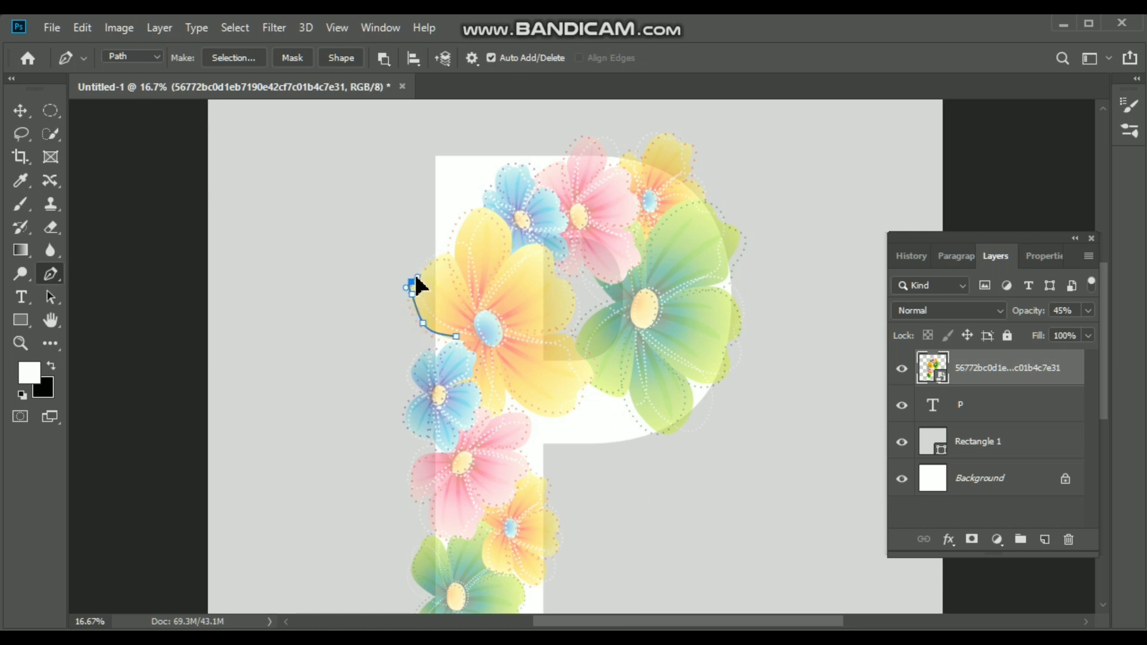
pyautogui.click(436, 257)
pyautogui.click(447, 251)
pyautogui.click(454, 262)
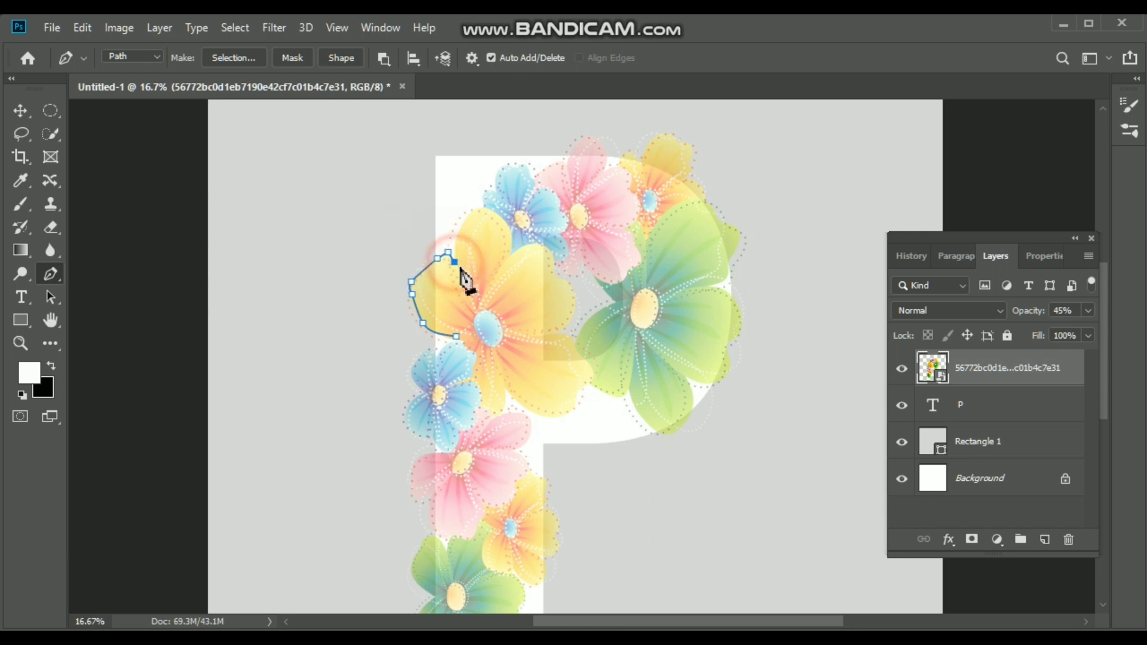
pyautogui.click(471, 295)
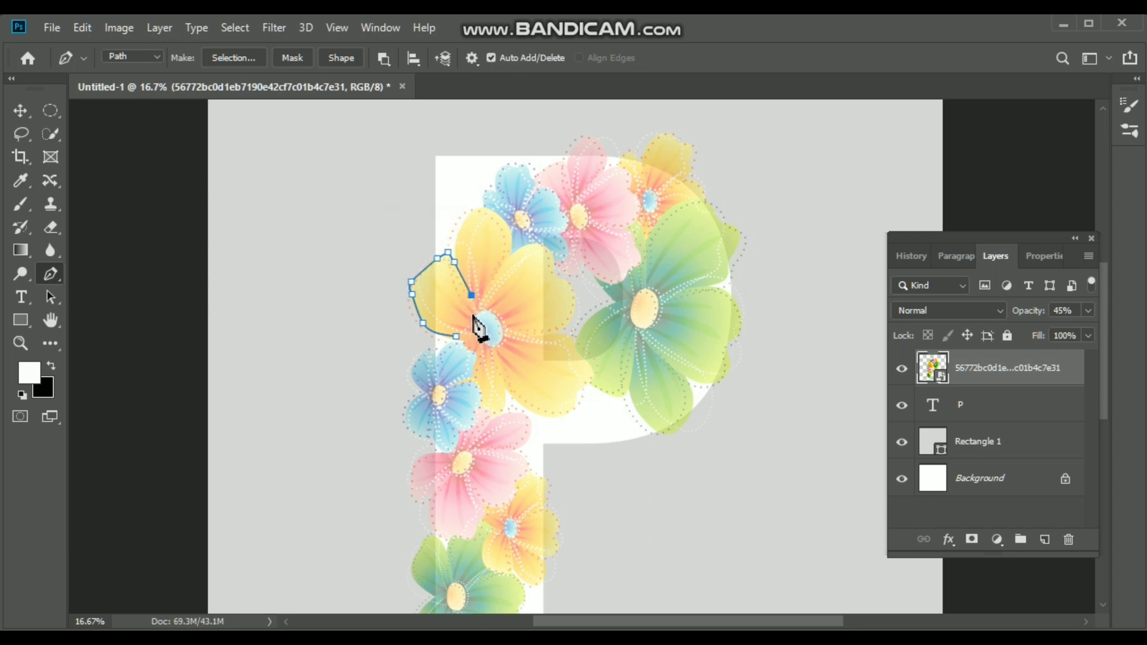
pyautogui.click(476, 311)
pyautogui.click(455, 337)
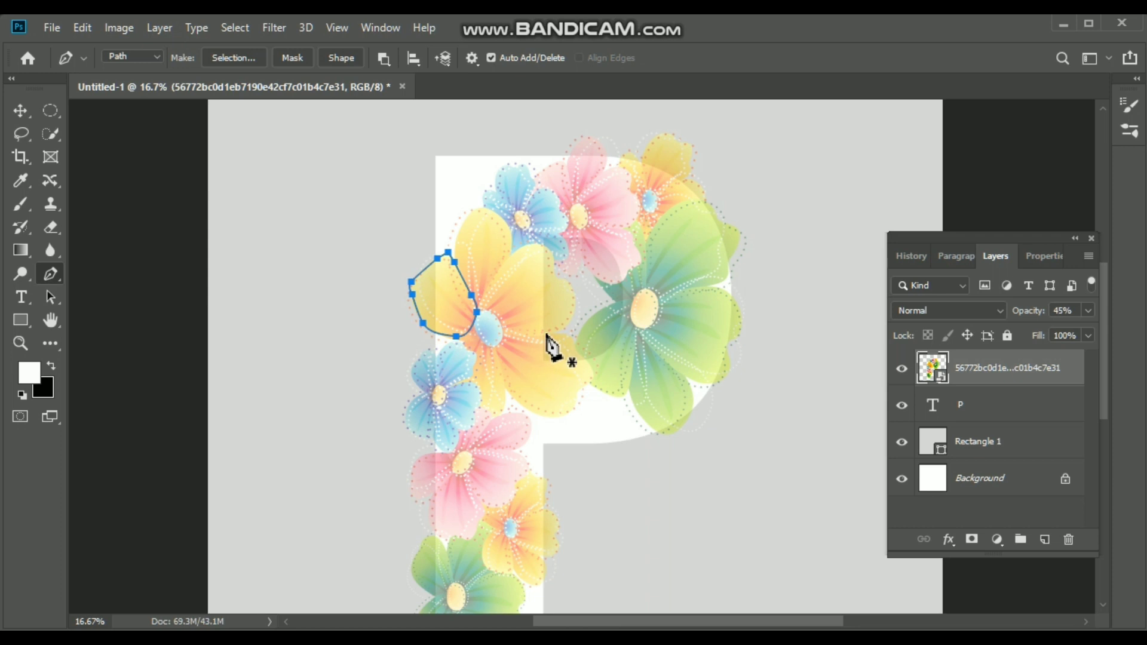
# - Trace a closed path around the large yellow flower's lower-right petal
pyautogui.moveTo(506, 332); pyautogui.dragTo(540, 333)
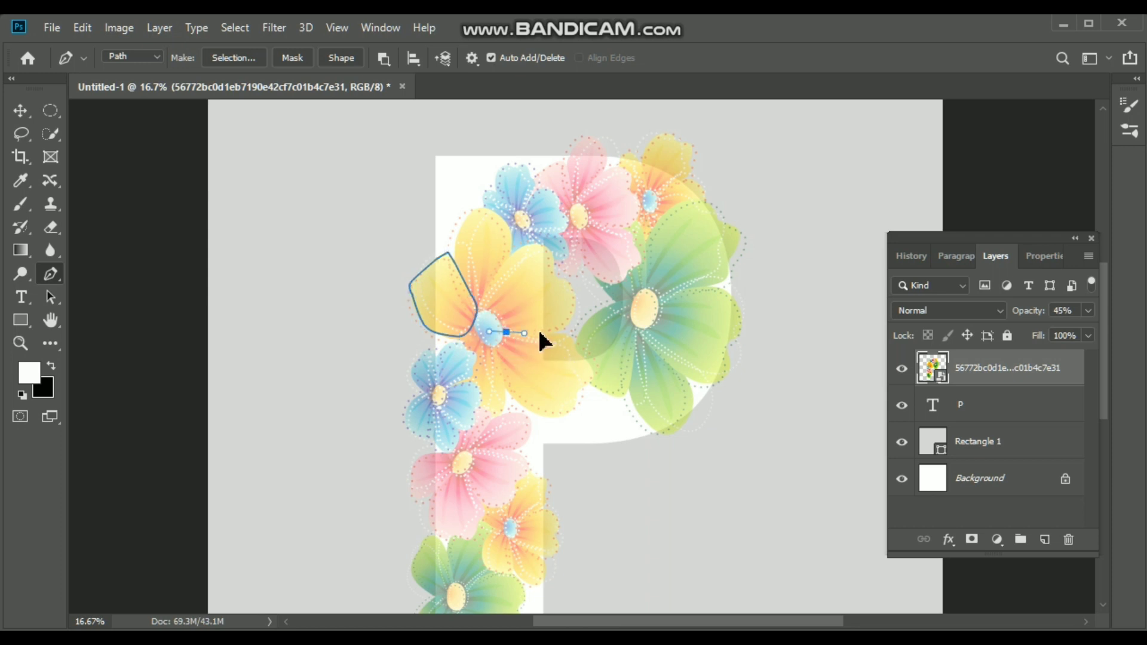
pyautogui.click(569, 335)
pyautogui.moveTo(583, 359); pyautogui.dragTo(589, 369)
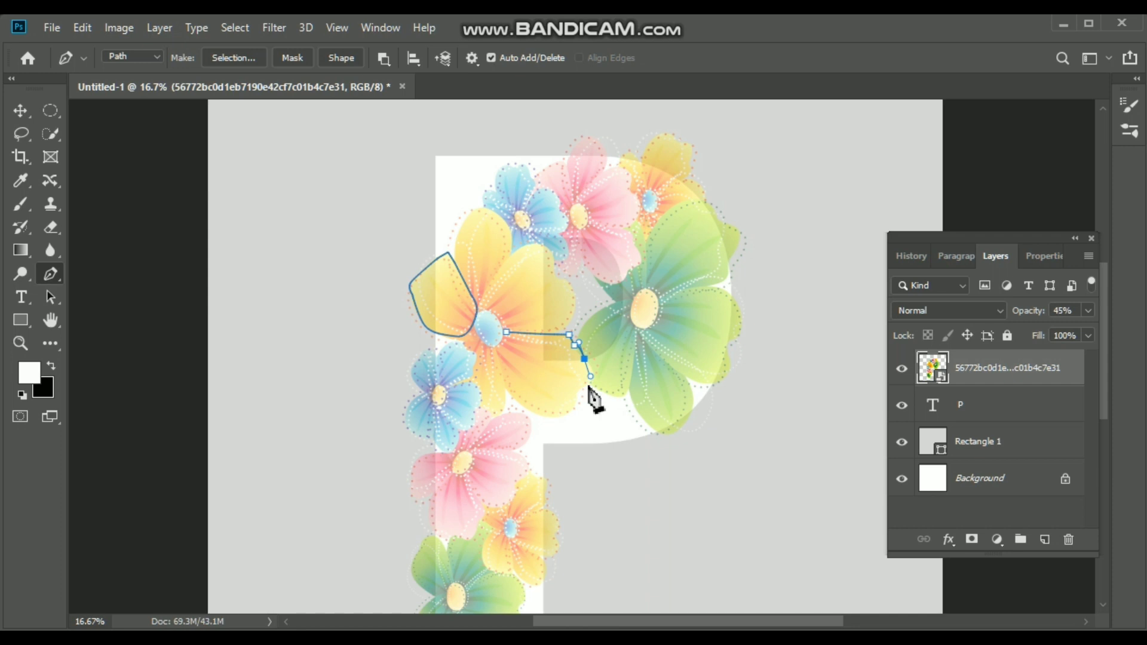
pyautogui.click(582, 386)
pyautogui.moveTo(576, 389); pyautogui.dragTo(578, 398)
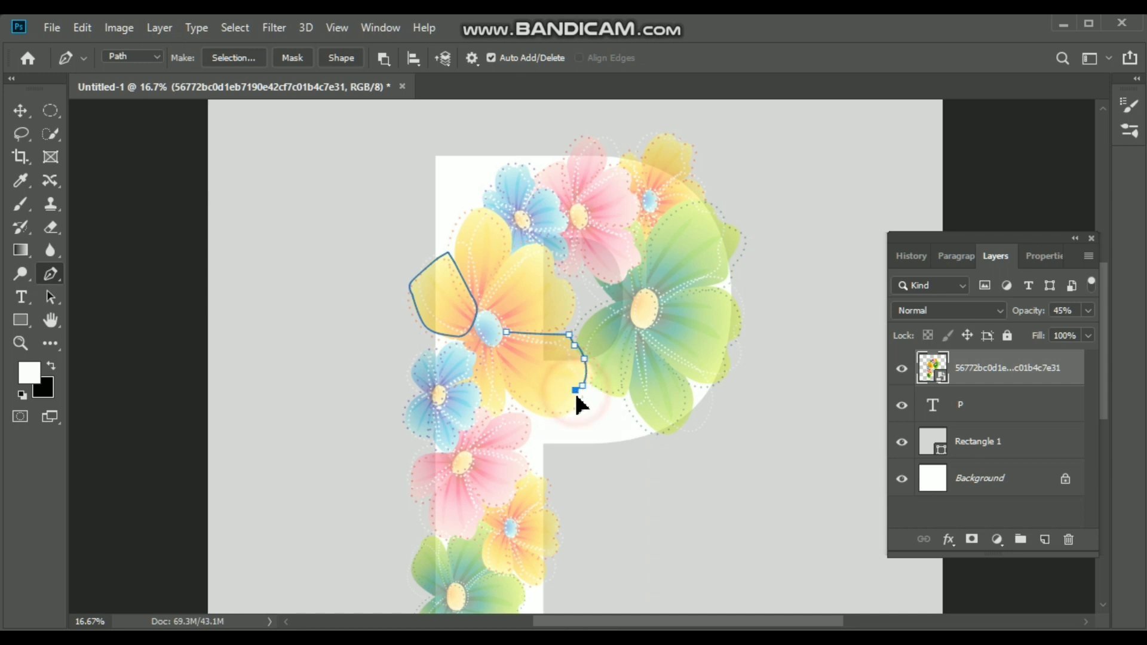
pyautogui.click(567, 412)
pyautogui.click(543, 415)
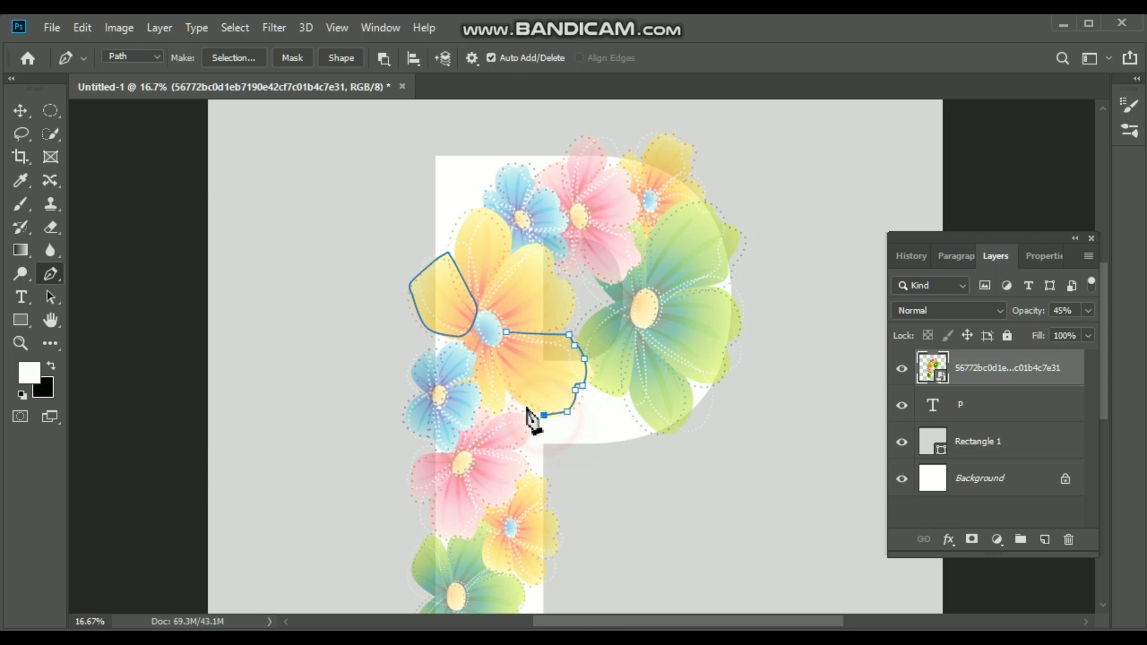
pyautogui.click(513, 398)
pyautogui.click(501, 378)
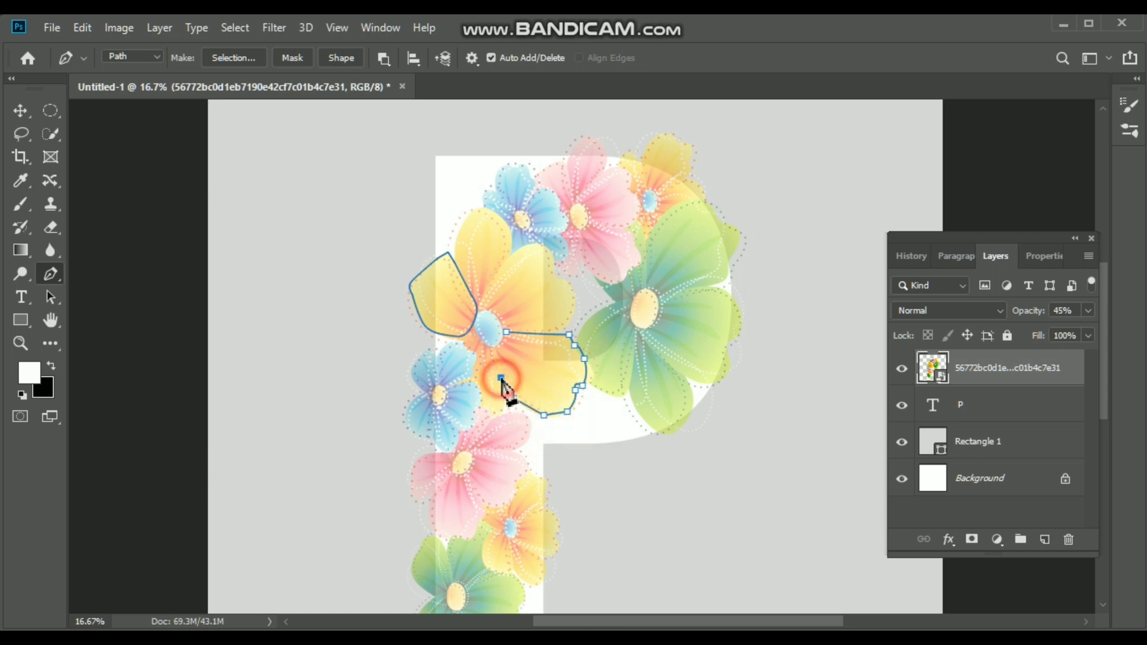
pyautogui.click(506, 333)
# - Trace a closed path around the large green flower's left petal and convert the petal paths into a selection
pyautogui.moveTo(631, 298); pyautogui.dragTo(605, 308)
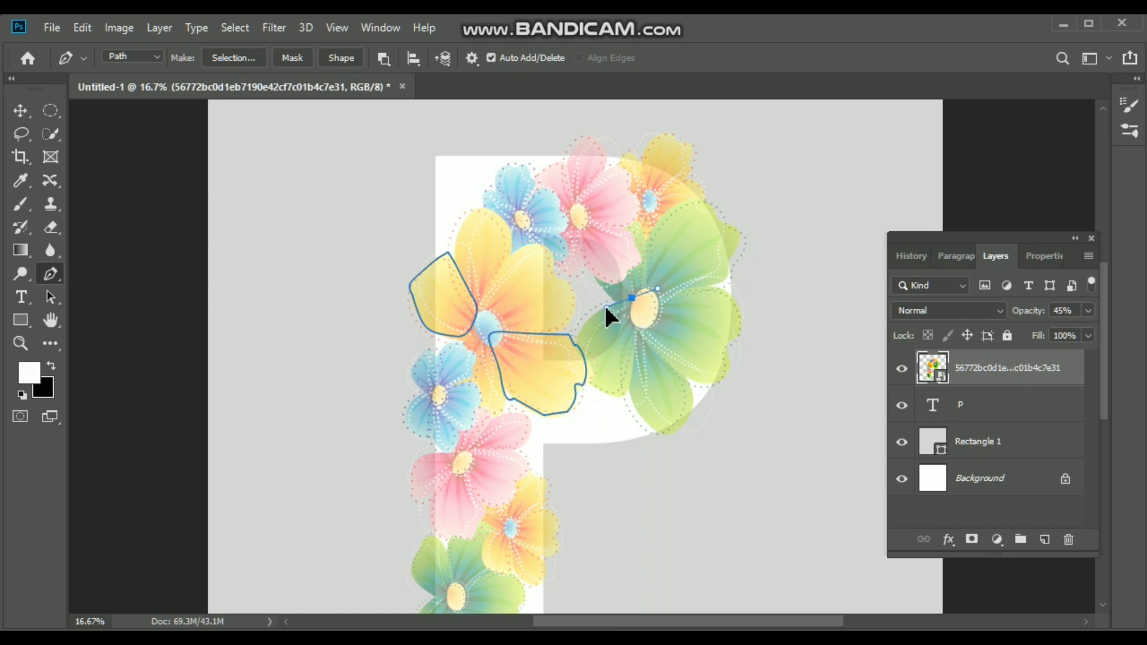
pyautogui.click(578, 322)
pyautogui.click(580, 328)
pyautogui.click(576, 345)
pyautogui.click(585, 359)
pyautogui.click(605, 352)
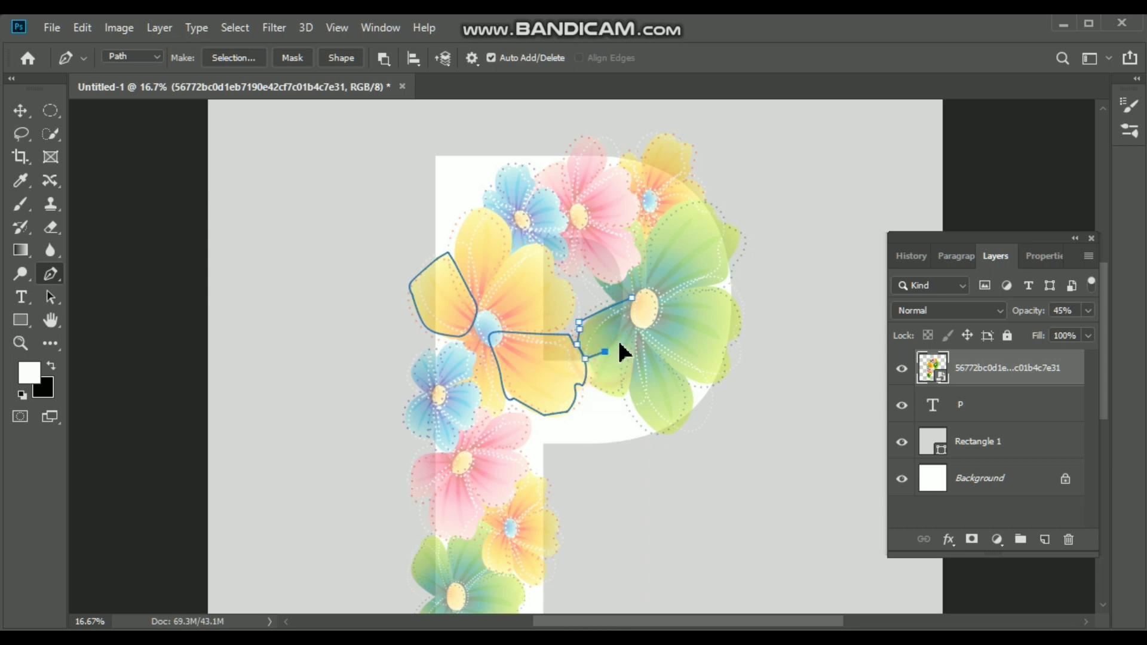
pyautogui.click(619, 338)
pyautogui.click(629, 319)
pyautogui.click(633, 297)
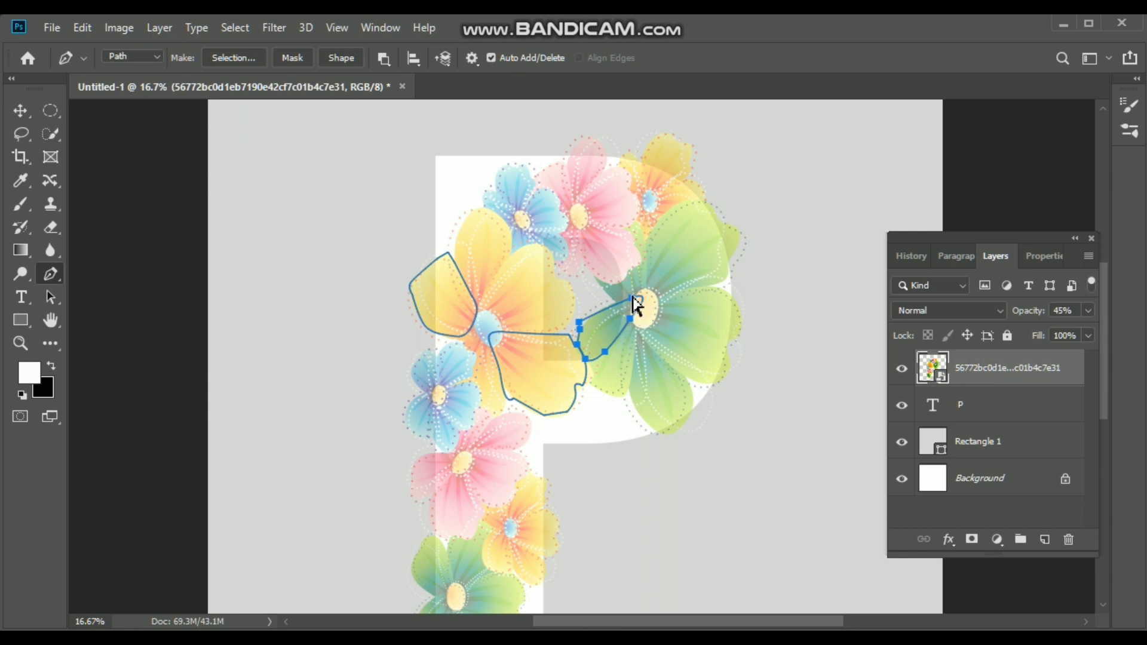
pyautogui.hotkey('ctrl', 'Return')
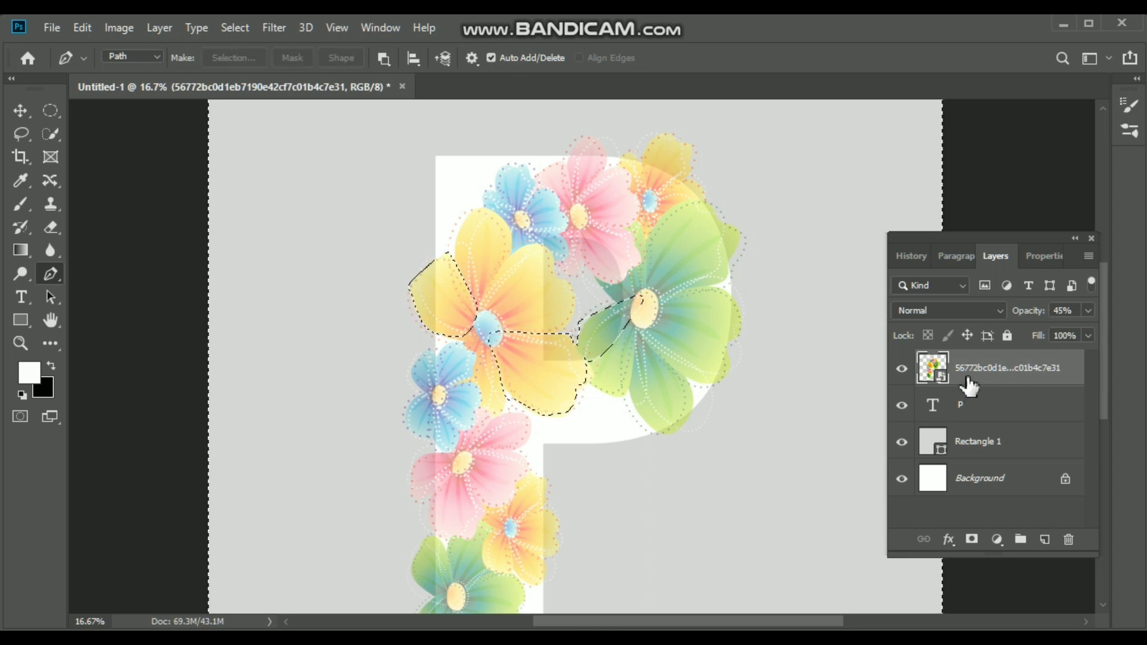
# - Duplicate the flower layer and add an inverted layer mask so the copy shows only the traced petals
pyautogui.moveTo(970, 377); pyautogui.dragTo(1045, 541)
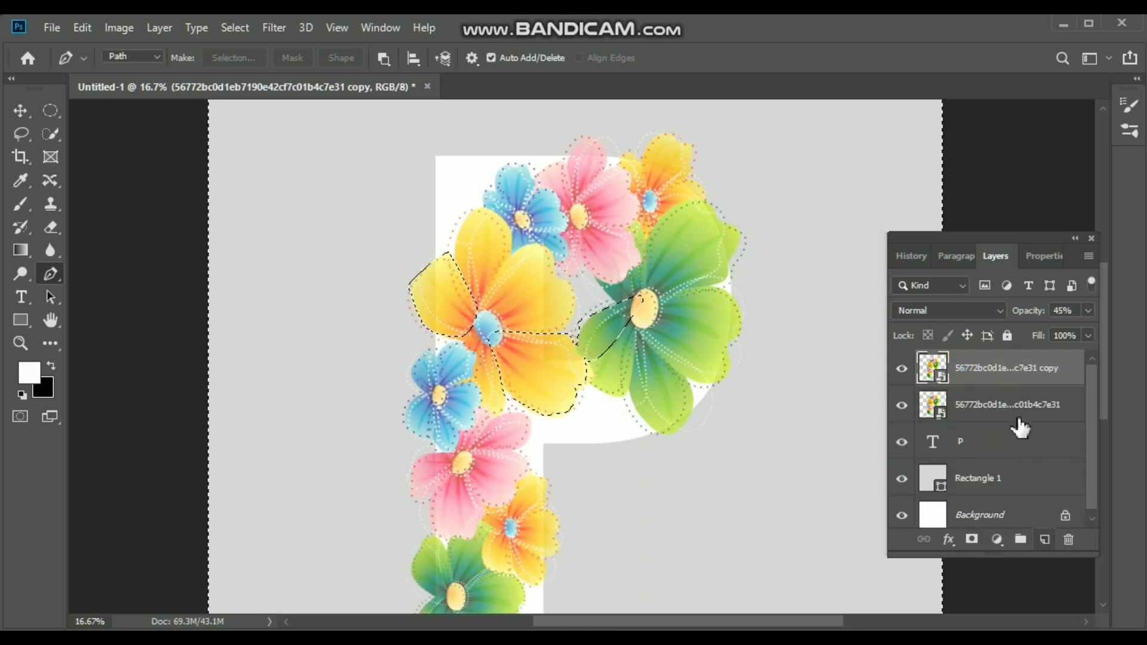
pyautogui.click(972, 540)
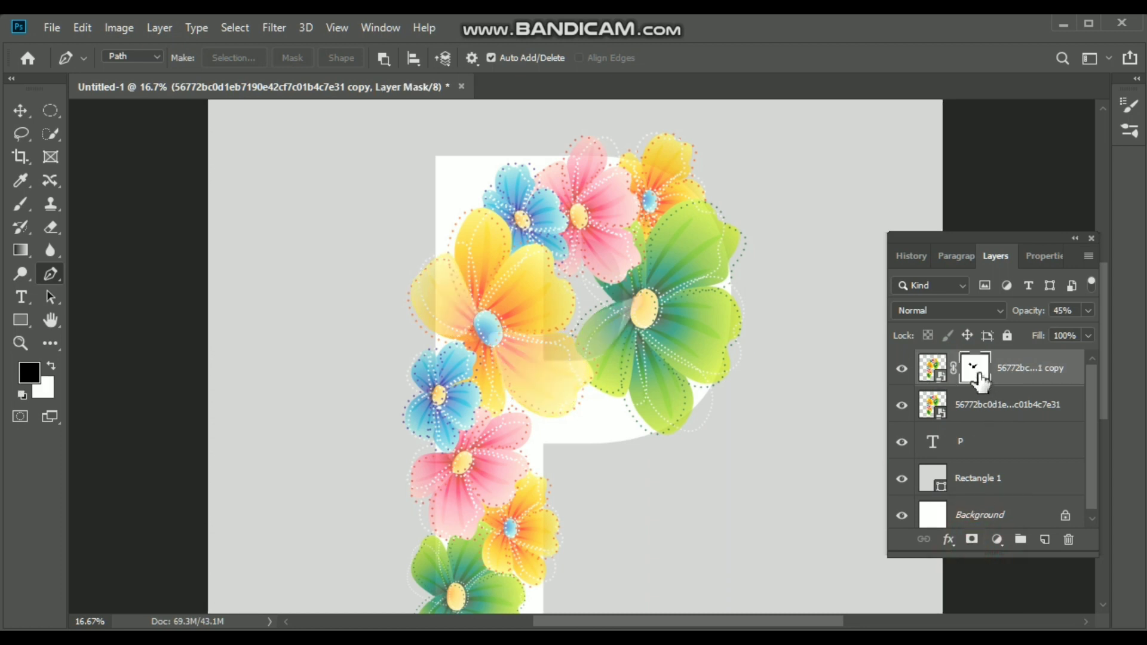
pyautogui.hotkey('ctrl', 'i')
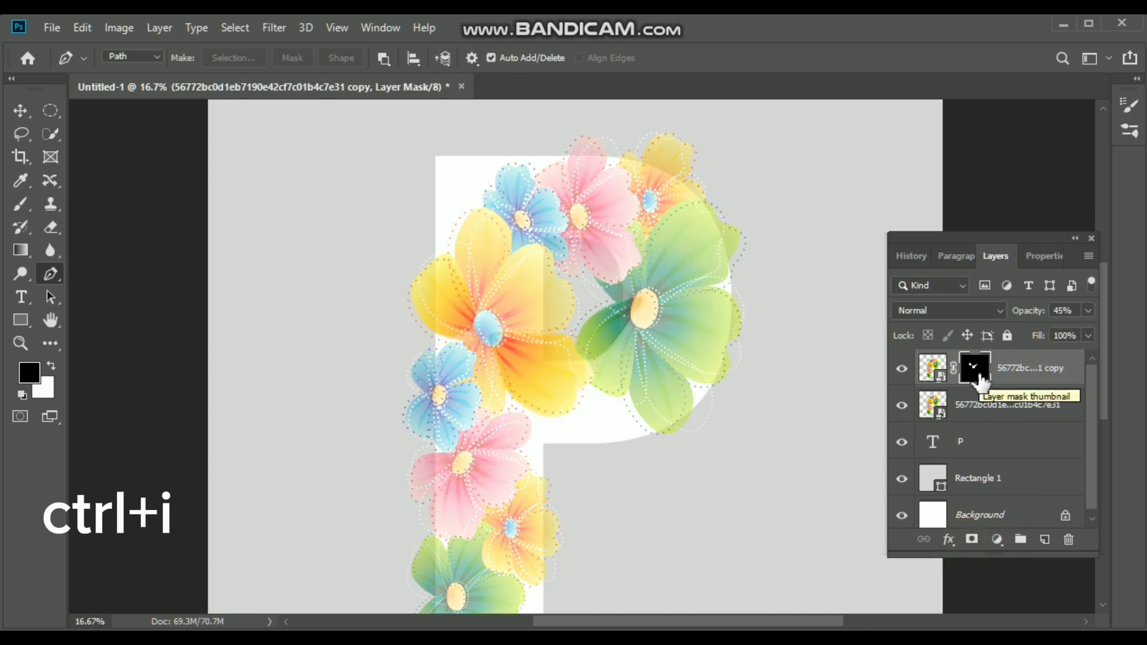
# - Set the opacity of both the masked copy and the original flower layer to 100%
pyautogui.click(1088, 310)
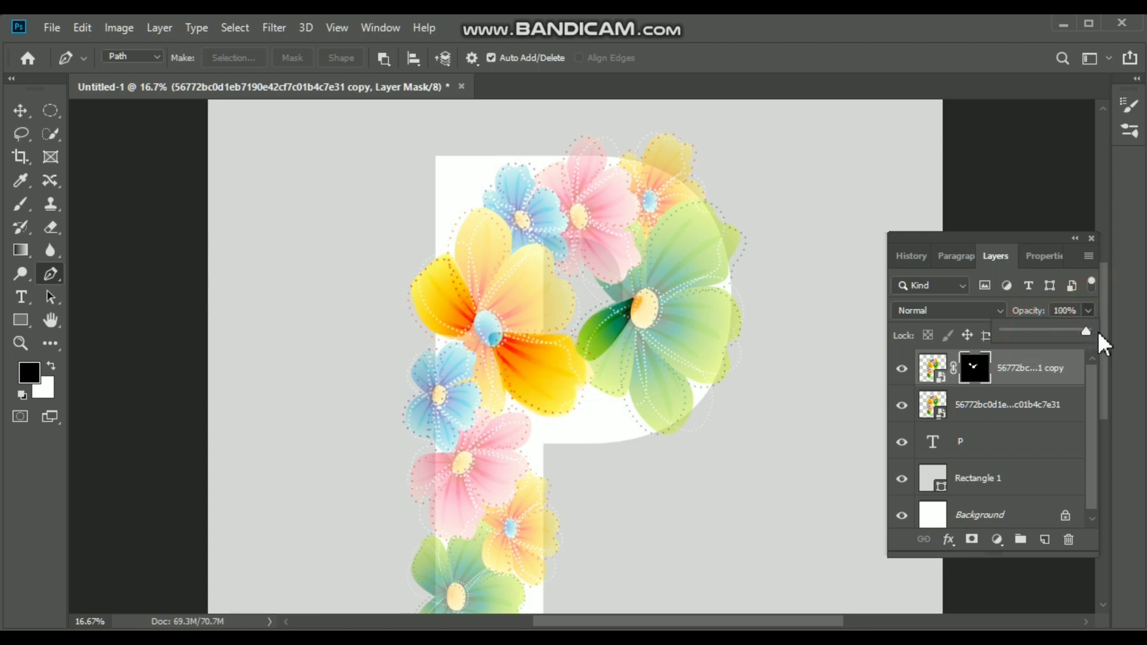
pyautogui.click(1007, 395)
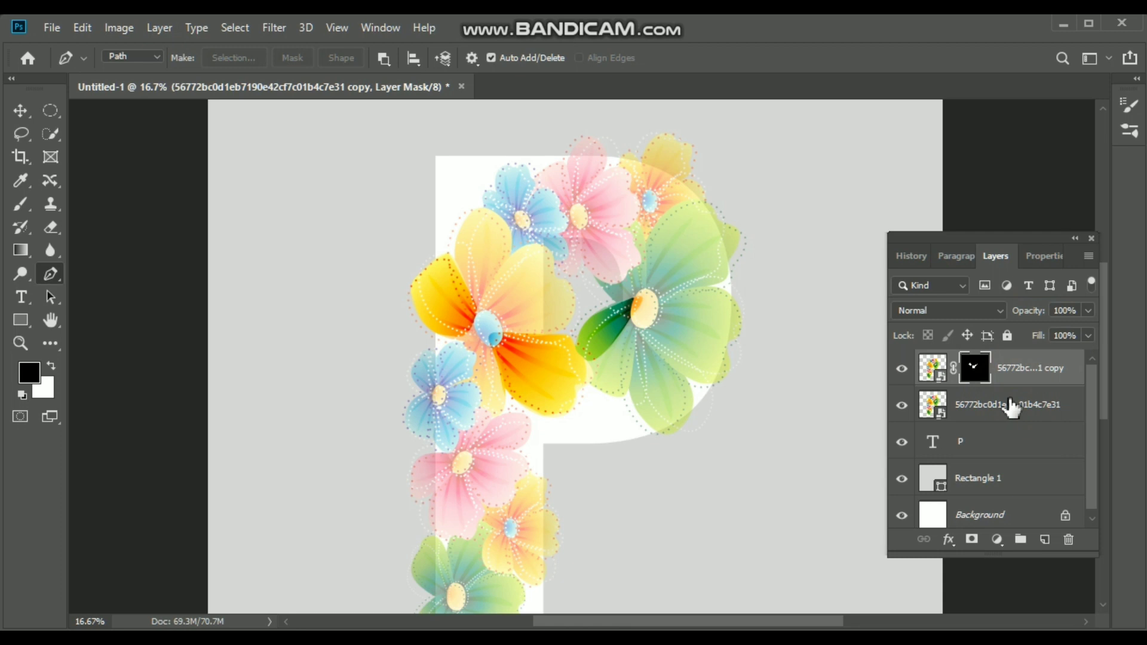
pyautogui.click(1009, 400)
pyautogui.click(1083, 311)
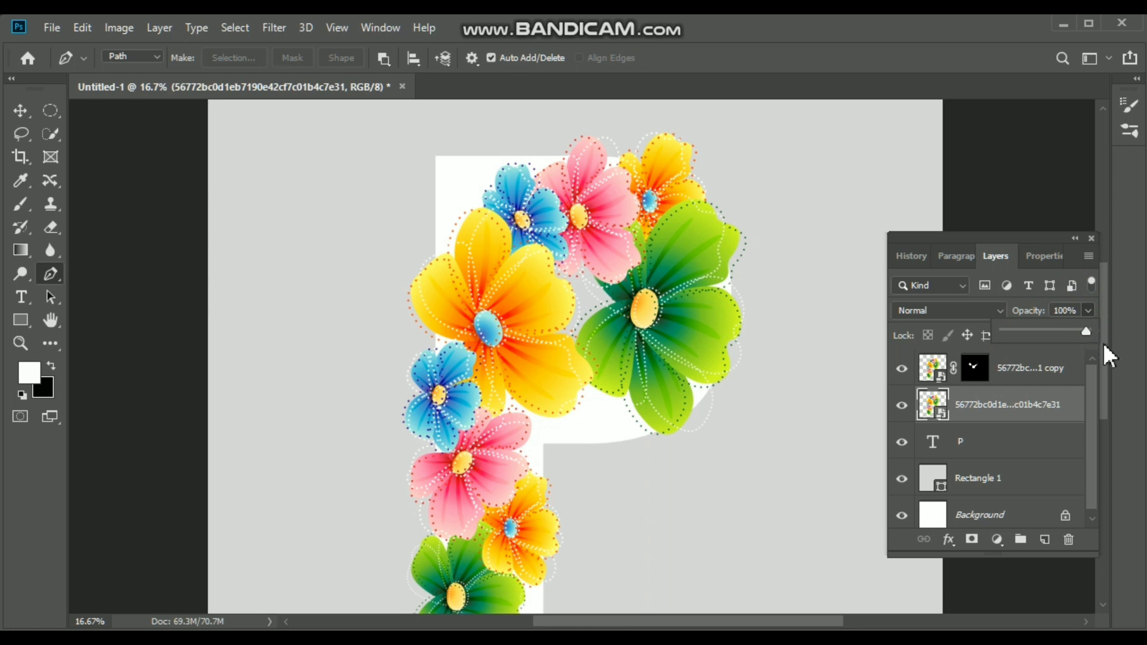
# - Add a Drop Shadow to the masked petal copy with 63% opacity, 48° angle, 46 px distance, 10% spread and 42 px size
pyautogui.click(1019, 370)
pyautogui.click(975, 369)
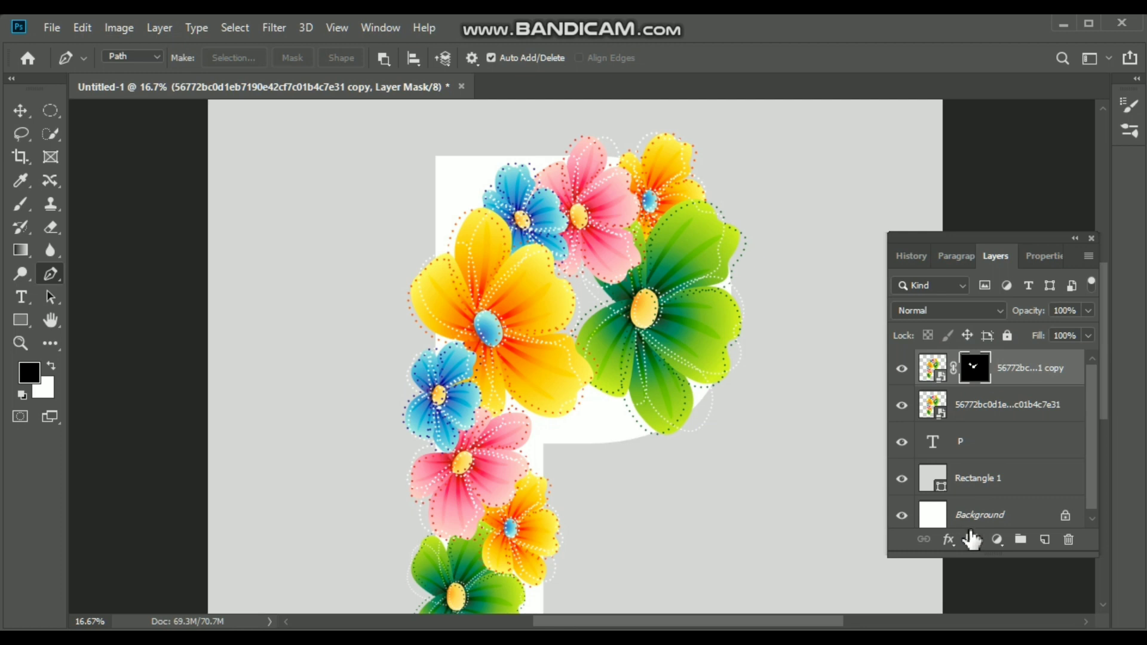
pyautogui.click(950, 541)
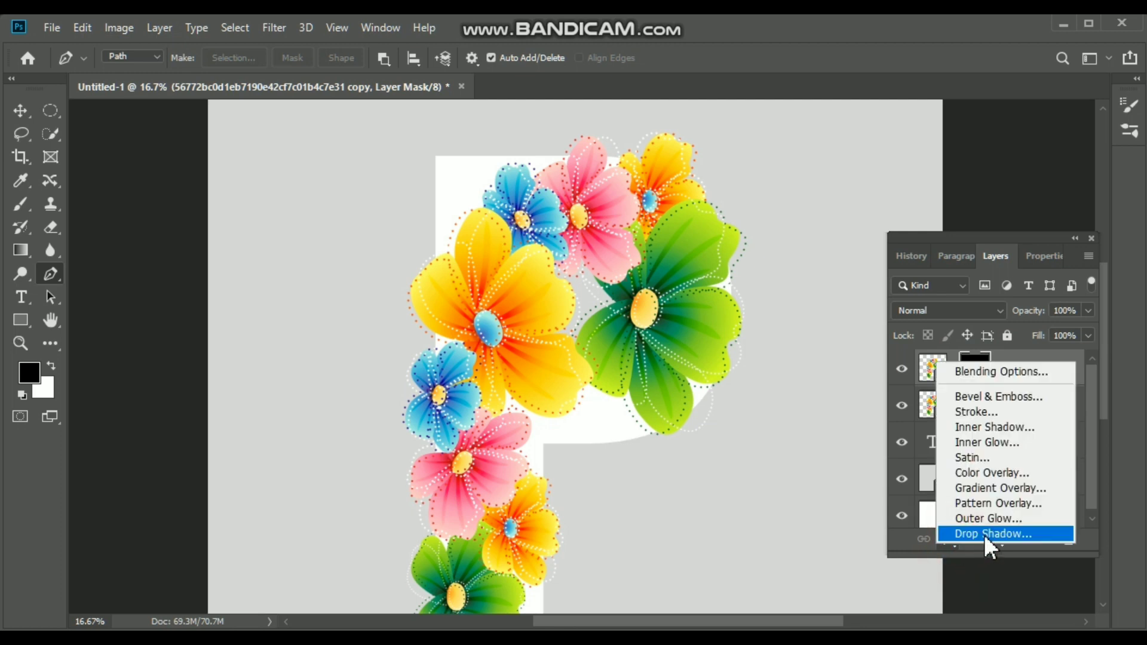
pyautogui.click(985, 534)
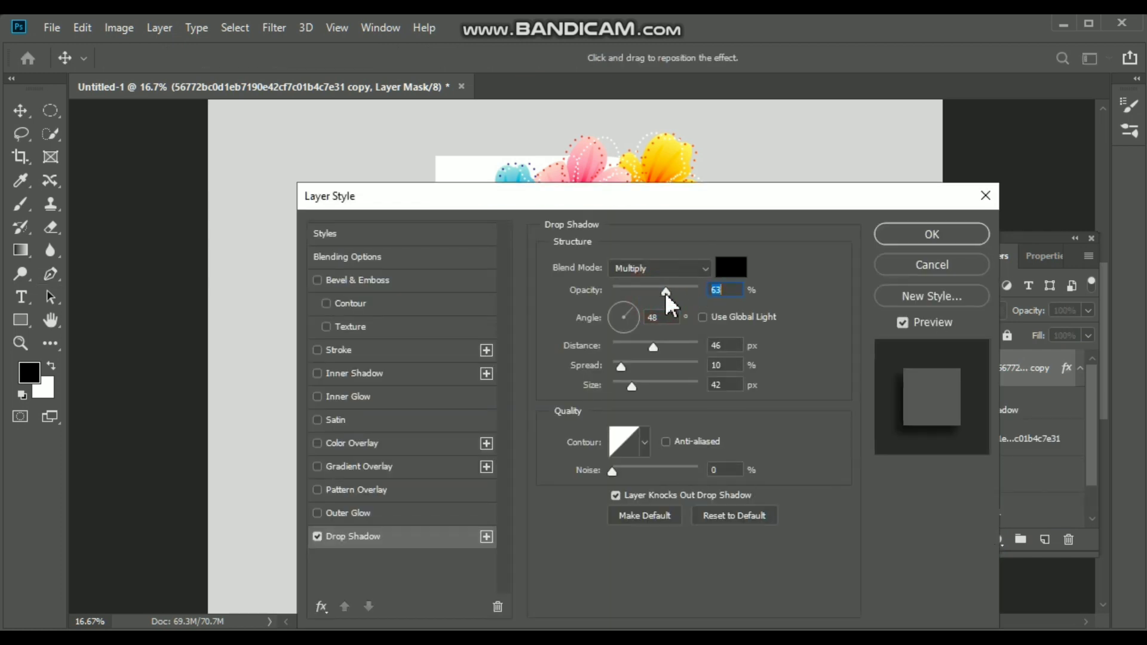
pyautogui.click(894, 238)
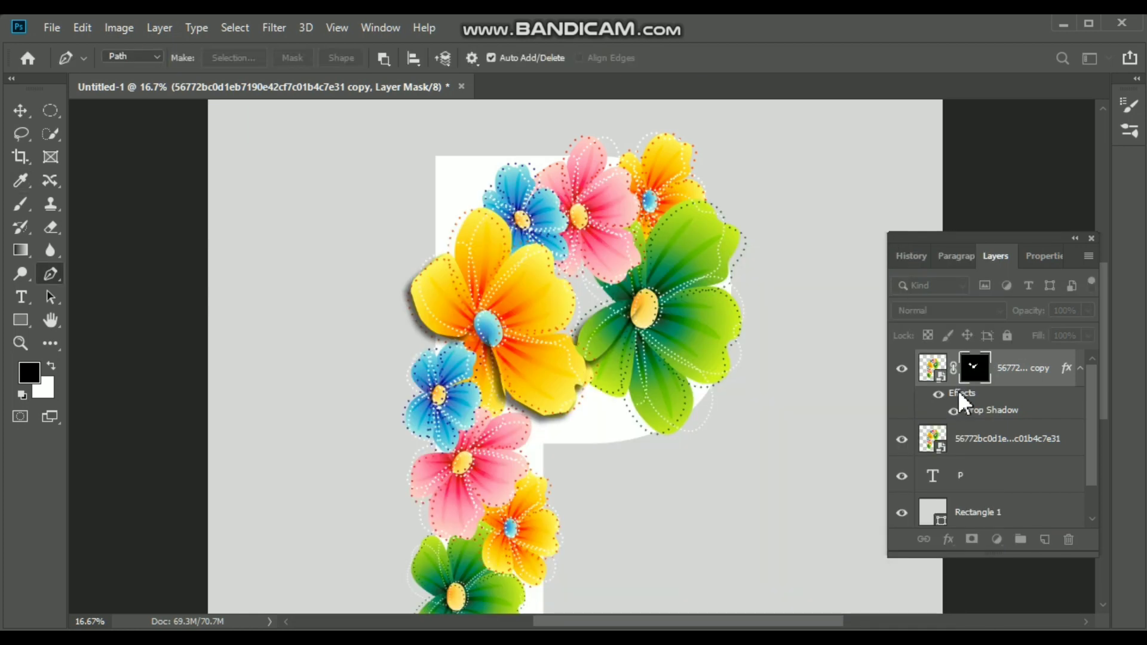
# - Clip the original flower layer to the letter P text layer with a clipping mask
pyautogui.click(981, 445)
pyautogui.press('alt')
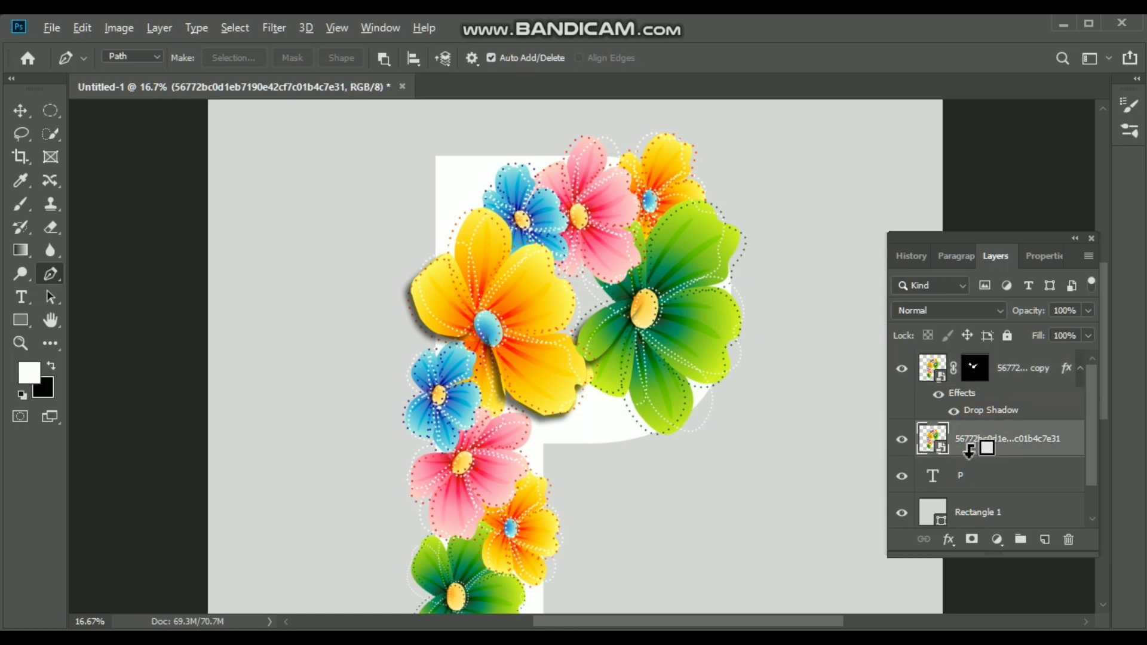
pyautogui.keyDown('alt'); pyautogui.click(969, 449); pyautogui.keyUp('alt')
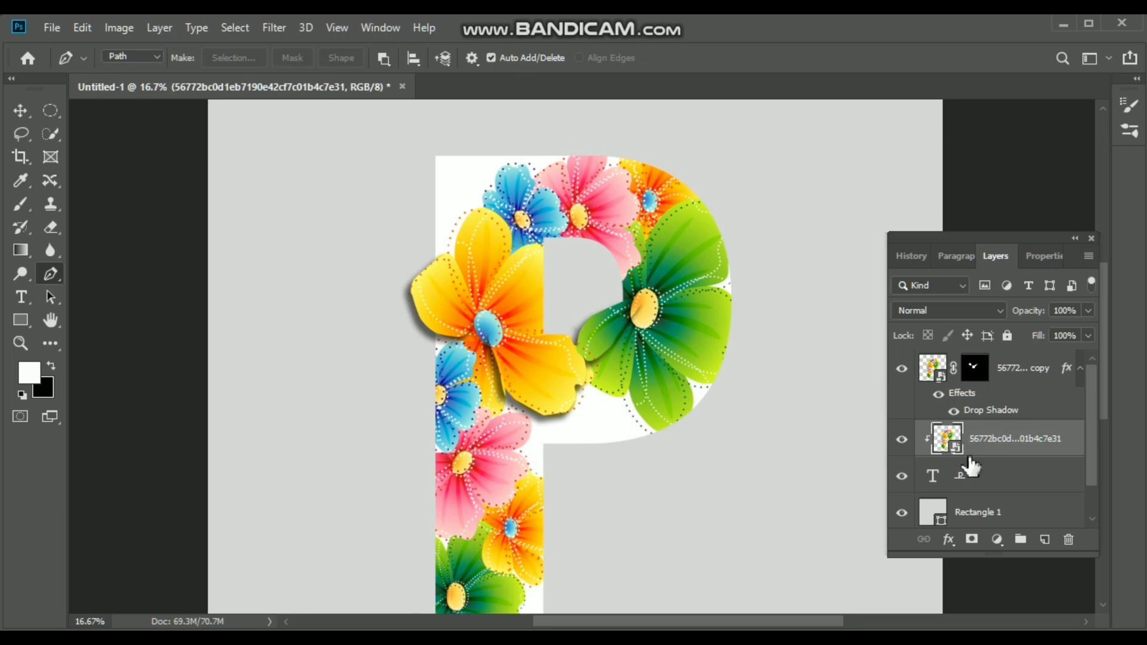
# - Load the letter P's outline as a selection and invert it with the petal copy's layer mask active
pyautogui.click(960, 485)
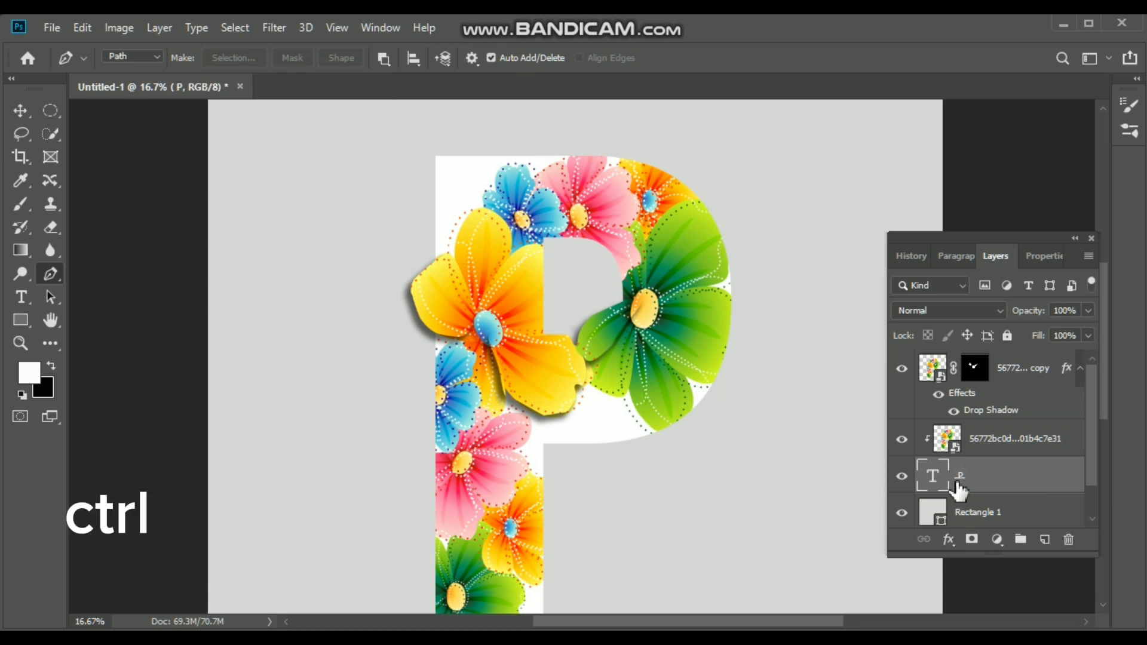
pyautogui.keyDown('ctrl'); pyautogui.click(934, 478); pyautogui.keyUp('ctrl')
pyautogui.keyDown('ctrl'); pyautogui.click(935, 480); pyautogui.keyUp('ctrl')
pyautogui.click(974, 370)
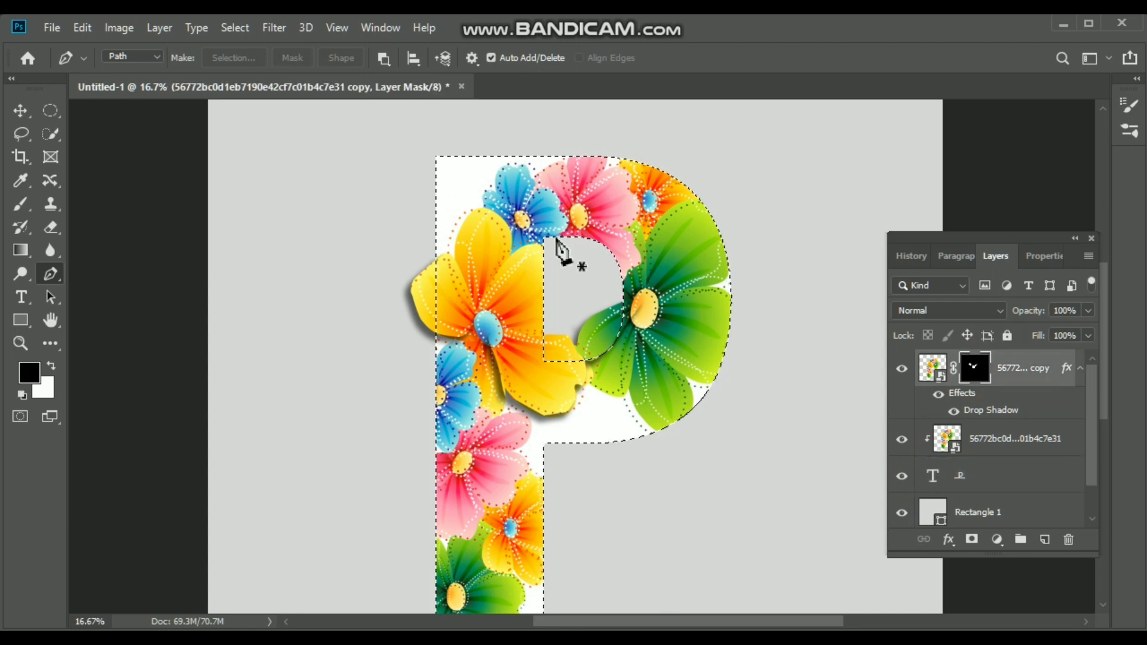
pyautogui.click(243, 26)
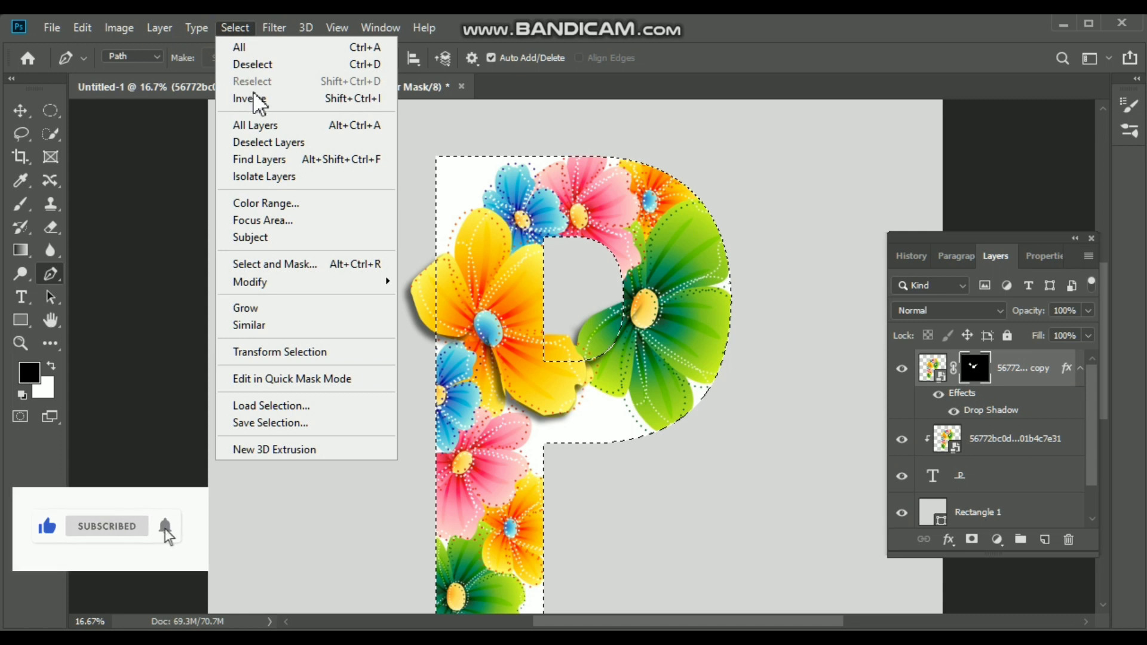
pyautogui.click(269, 99)
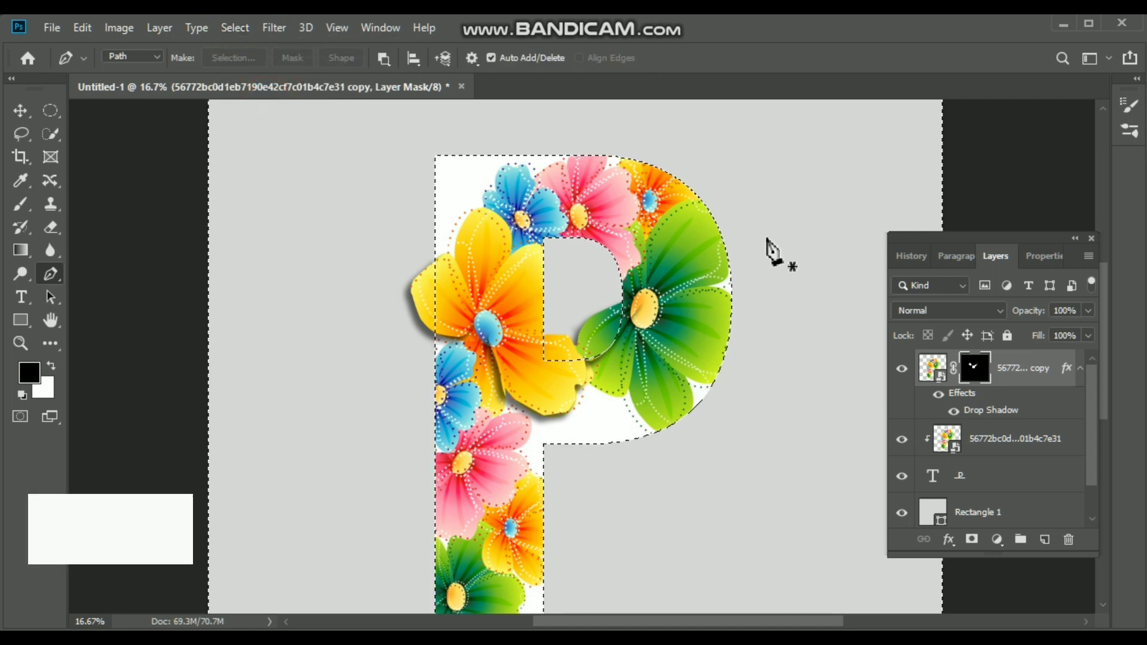
# - Separate the petal copy's drop shadow into its own layer and mask that layer with the inverted letter P selection
pyautogui.rightClick(1007, 414)
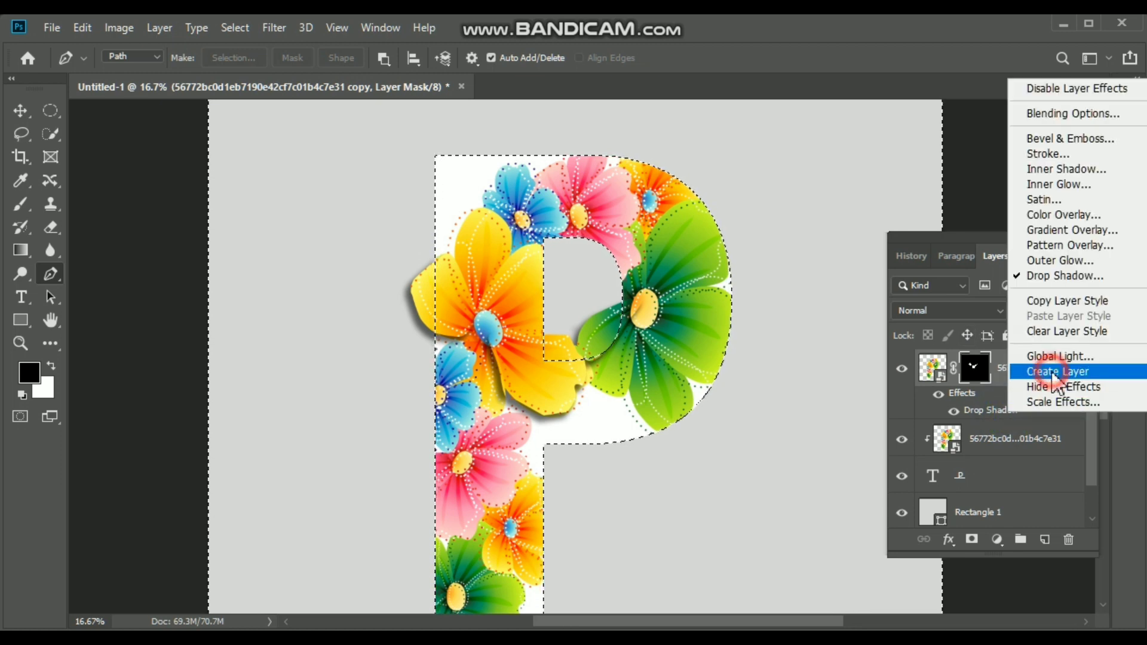
pyautogui.click(1054, 373)
pyautogui.click(496, 271)
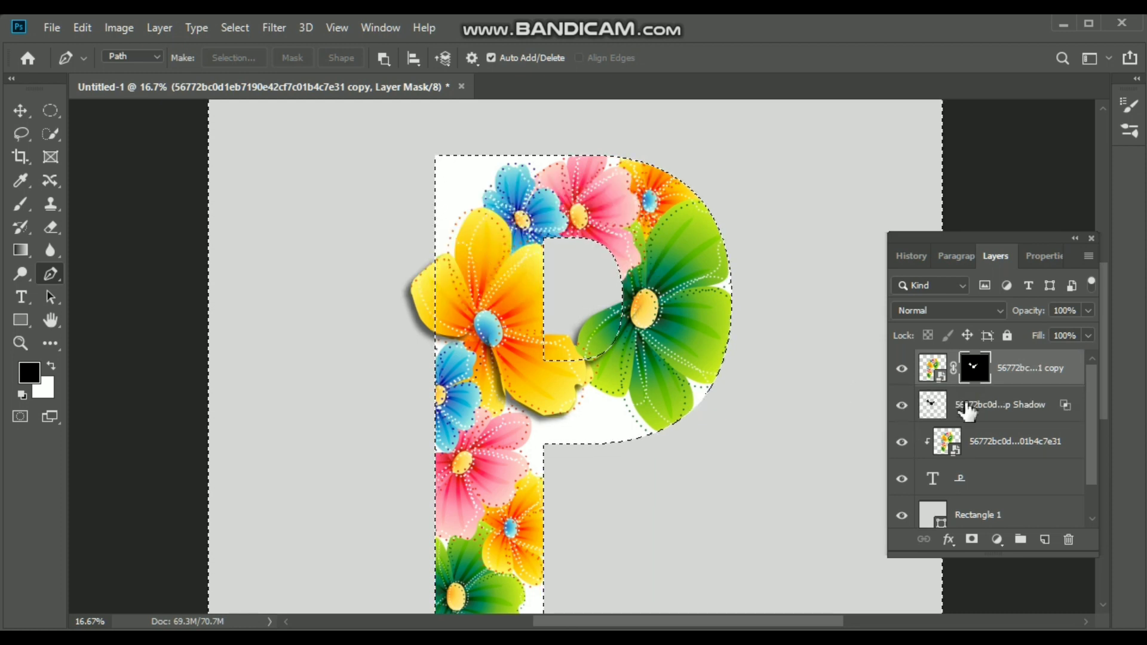
pyautogui.click(992, 412)
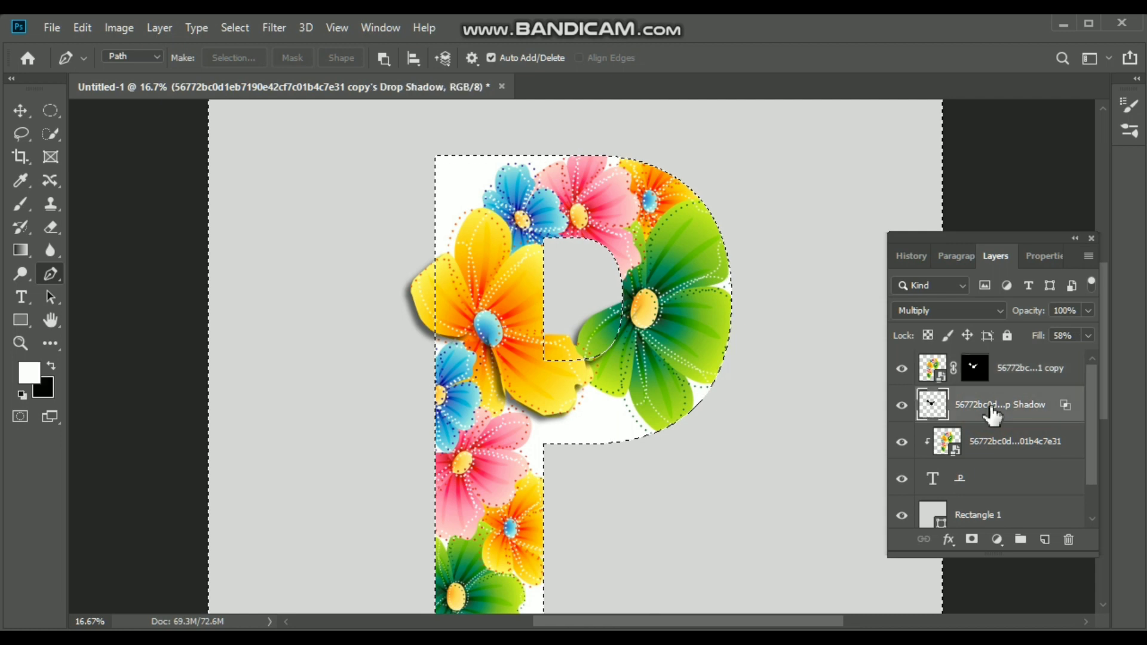
pyautogui.click(972, 540)
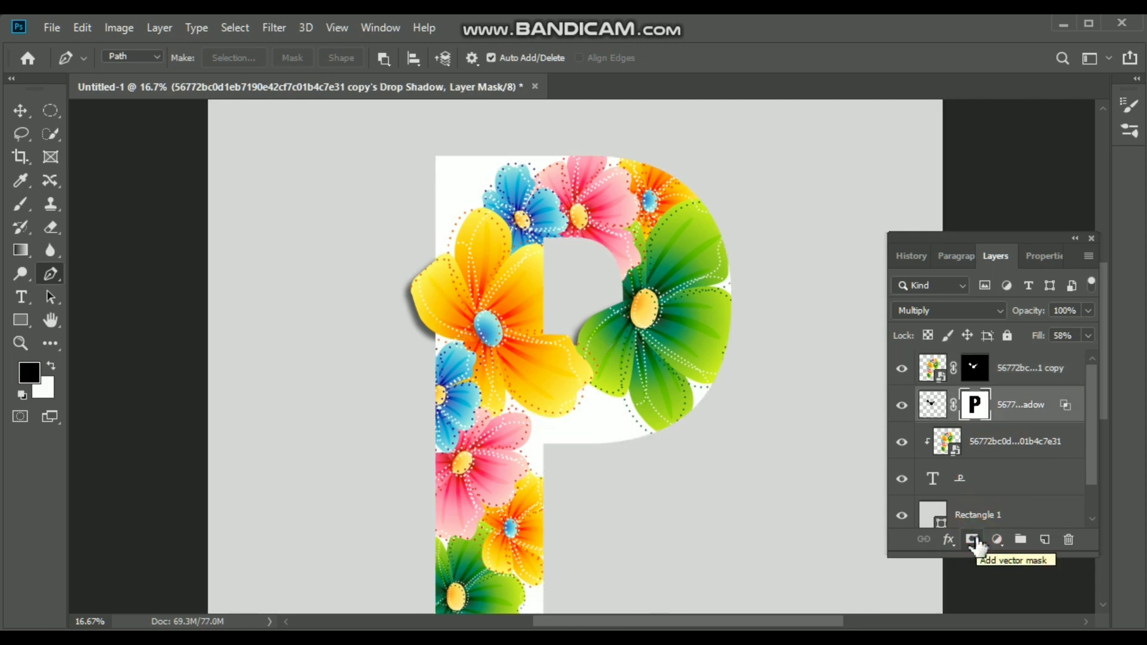
# - Add an Inner Shadow to the letter P text layer in dark olive green, Multiply, 100% opacity, 90° angle, 13 px distance, 41% choke, 139 px size
pyautogui.click(983, 492)
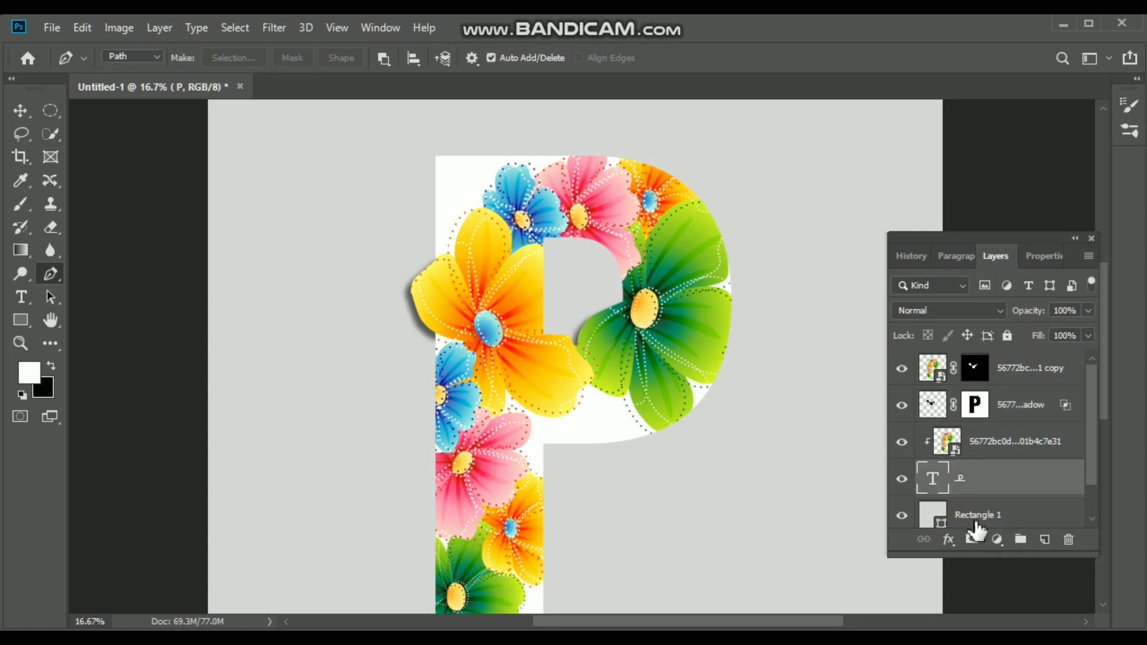
pyautogui.click(948, 541)
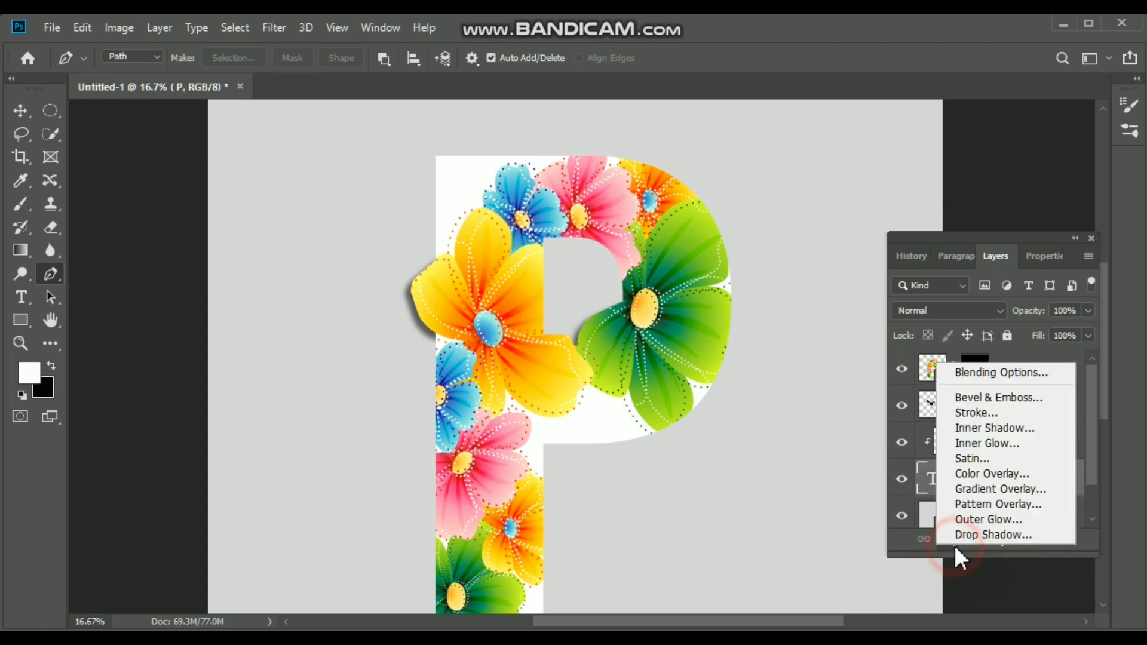
pyautogui.click(989, 428)
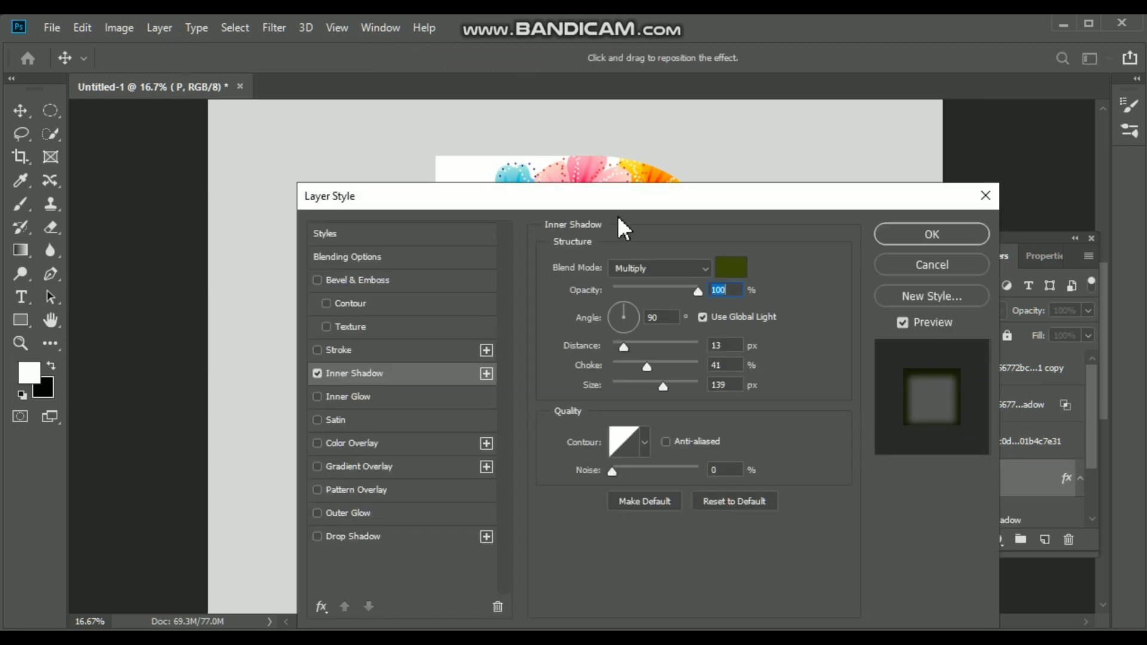
pyautogui.moveTo(613, 202); pyautogui.dragTo(633, 402)
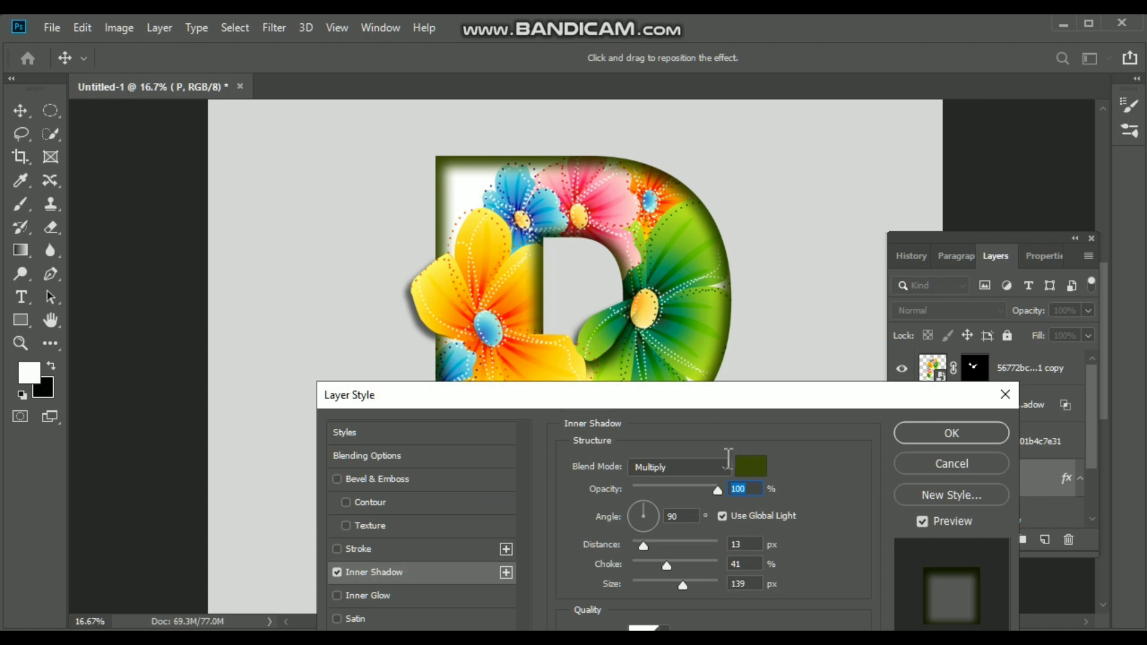
pyautogui.click(750, 472)
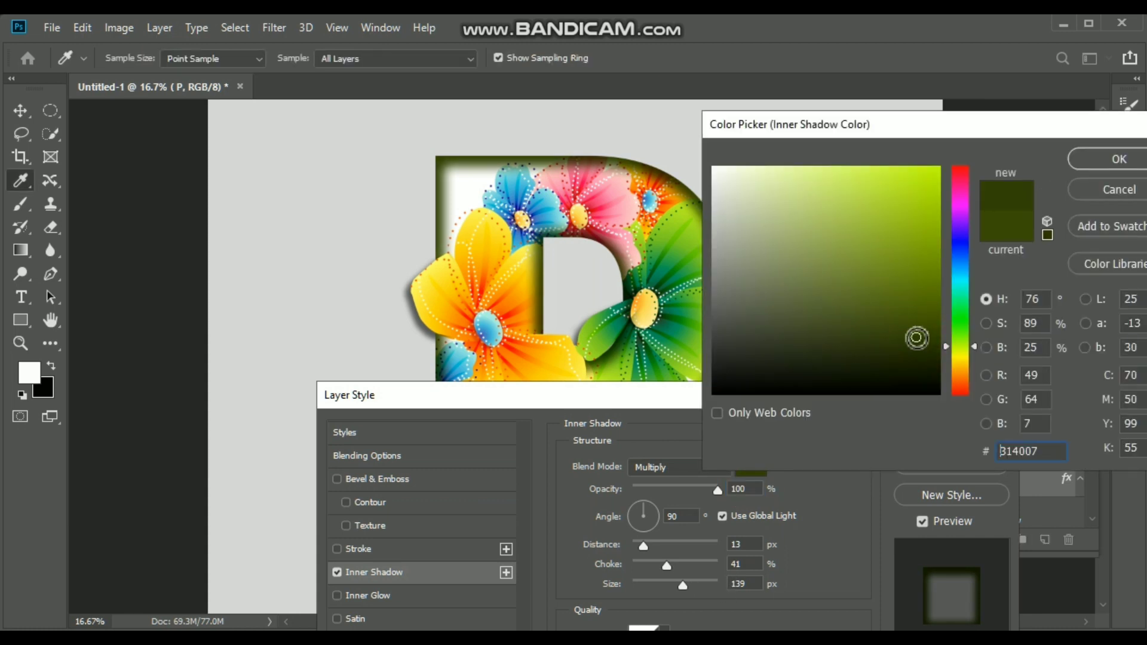
pyautogui.click(931, 338)
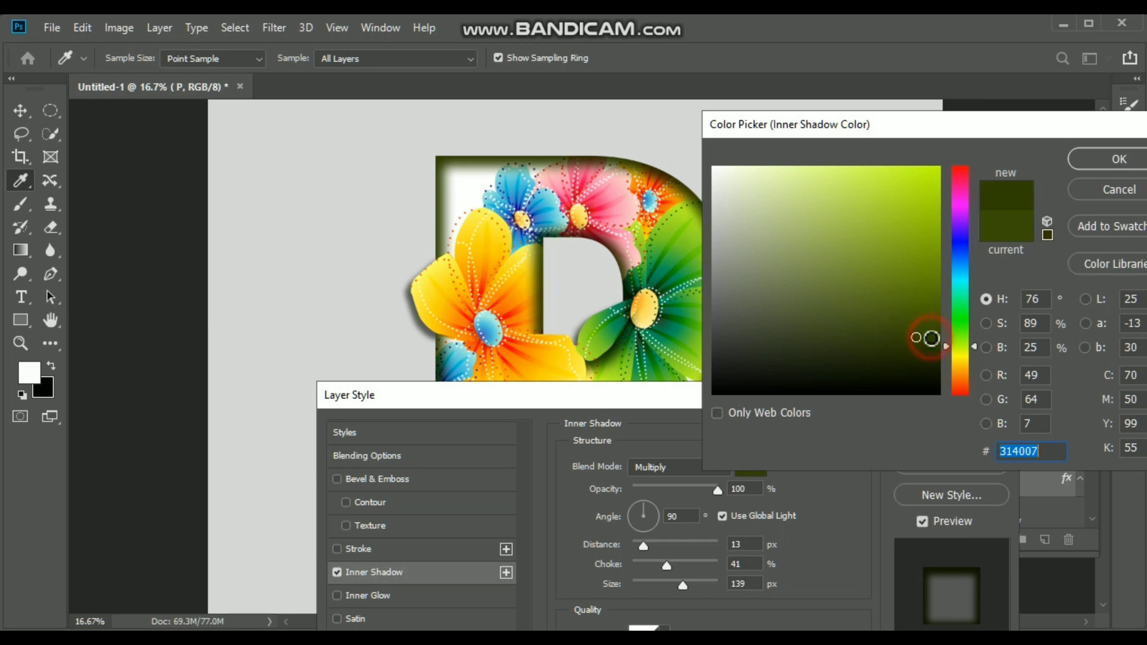
pyautogui.click(1093, 167)
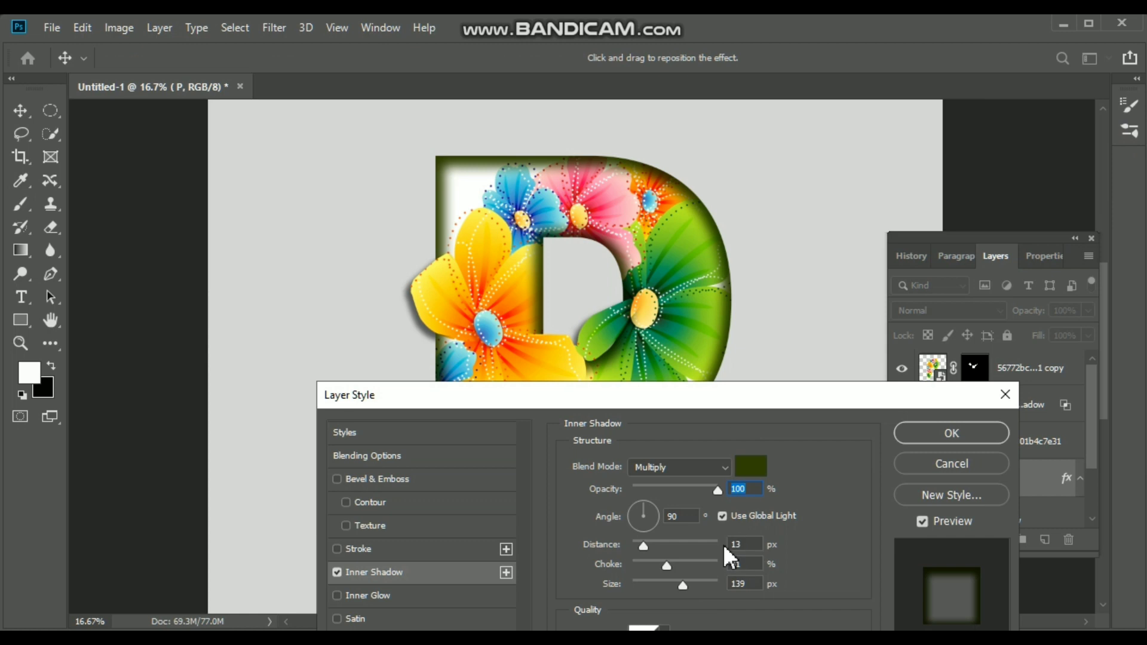
pyautogui.click(912, 432)
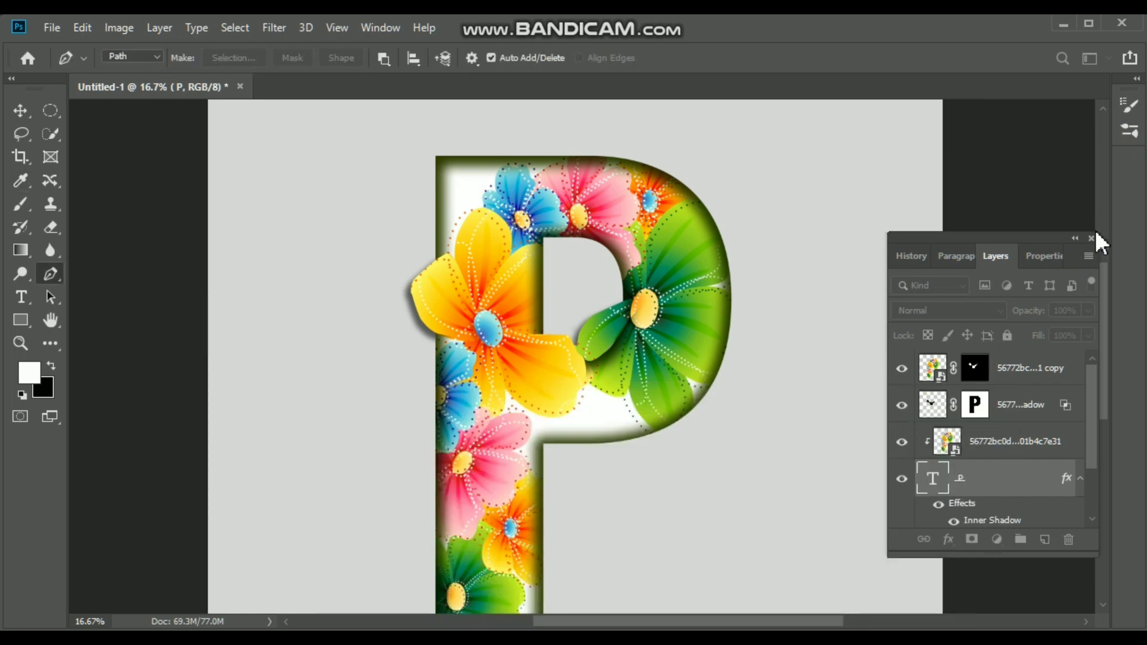
# - Clear the layer list from view and examine the finished floral letter P both up close and as a whole
pyautogui.click(1091, 238)
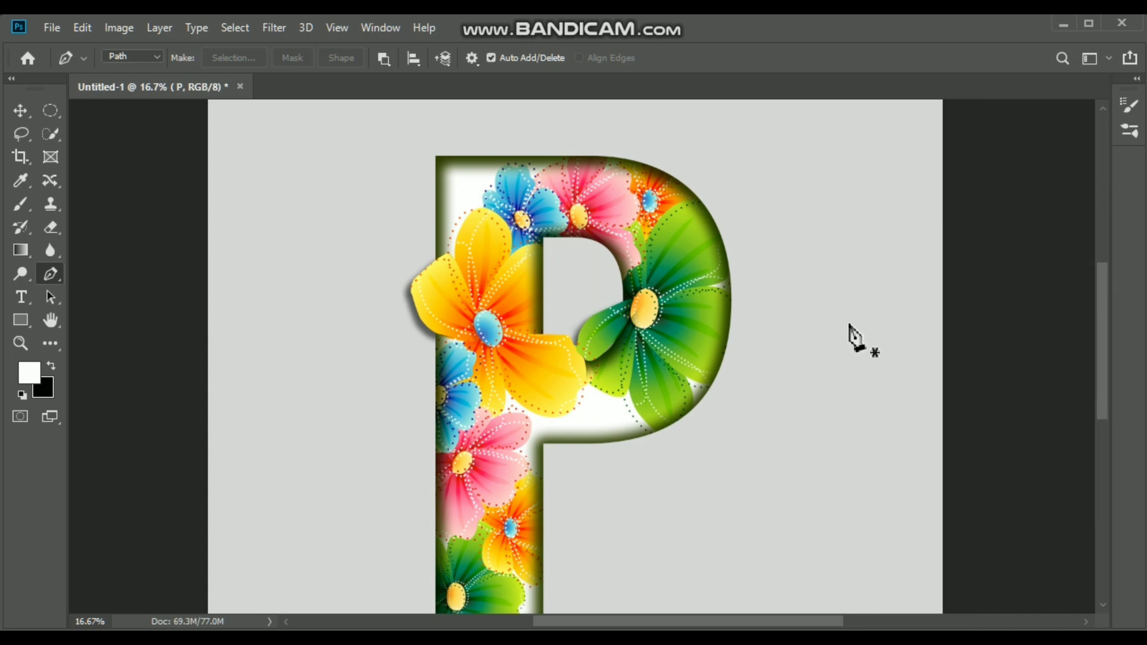
pyautogui.hotkey('ctrl', '-')
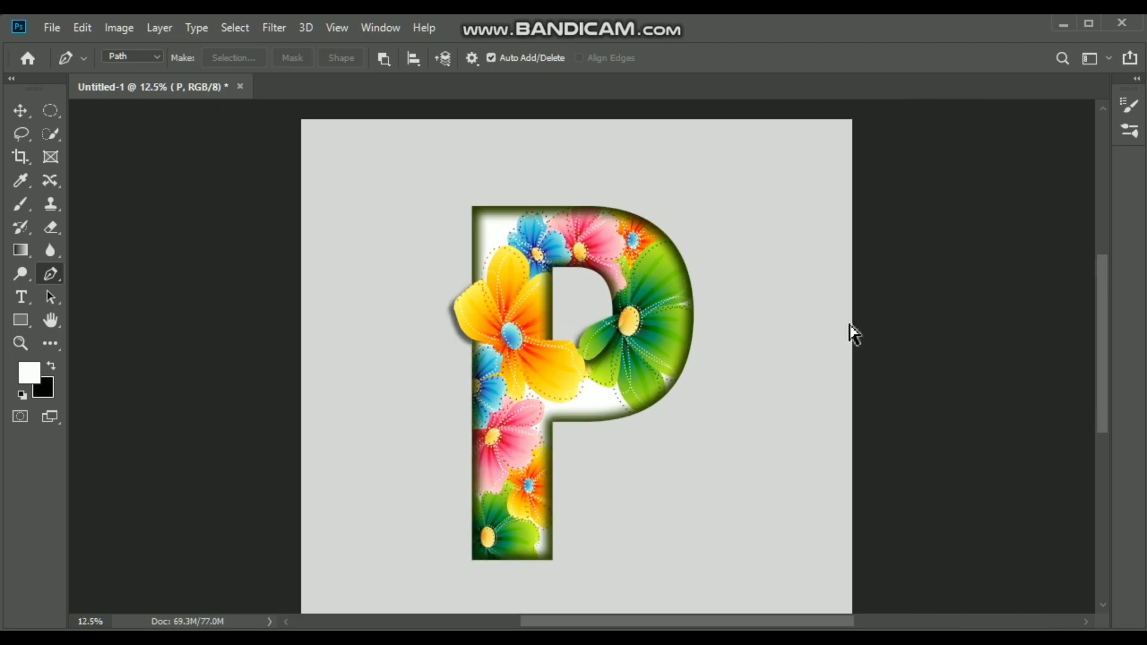
pyautogui.hotkey('ctrl', '+')
pyautogui.hotkey('ctrl', '+')
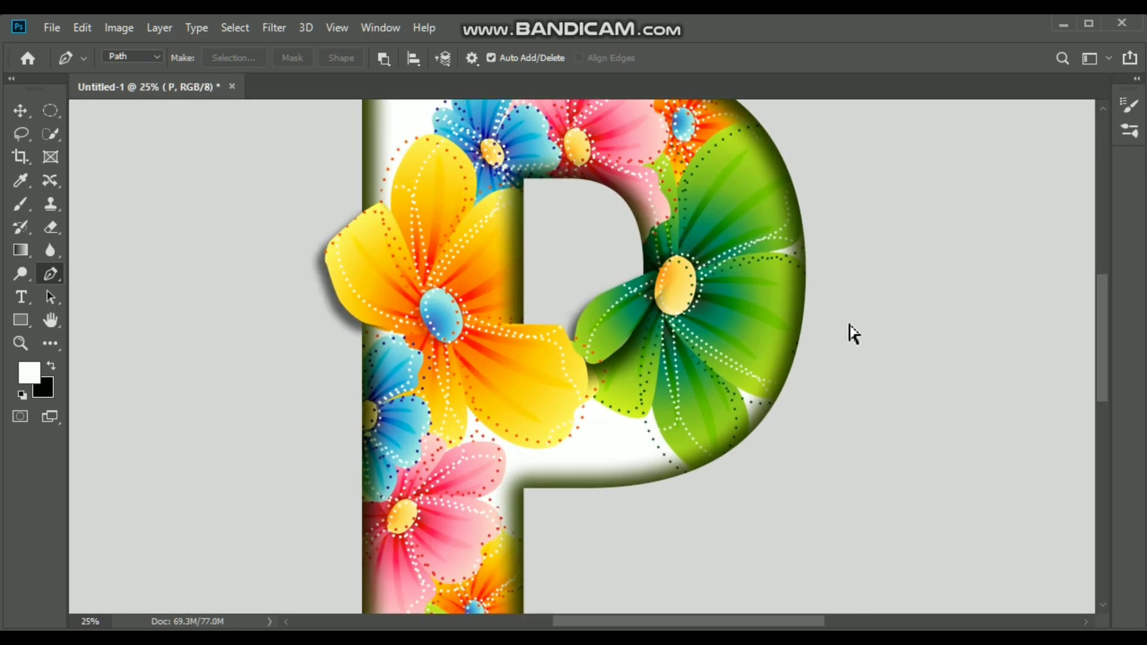
pyautogui.hotkey('ctrl', '-')
pyautogui.hotkey('ctrl', '-')
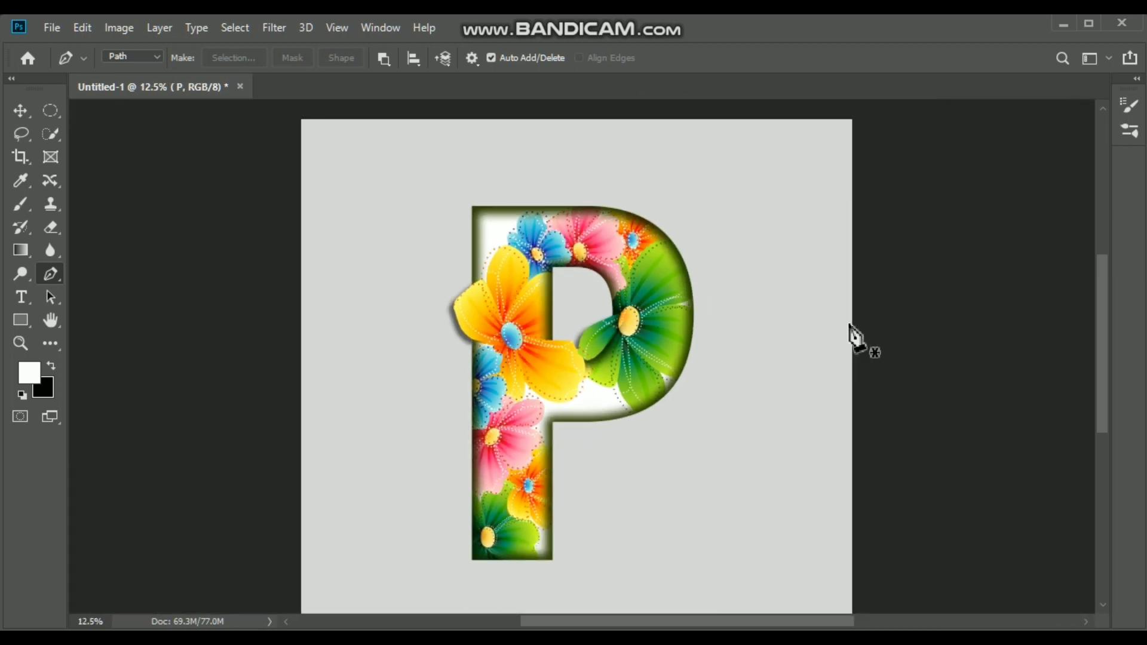